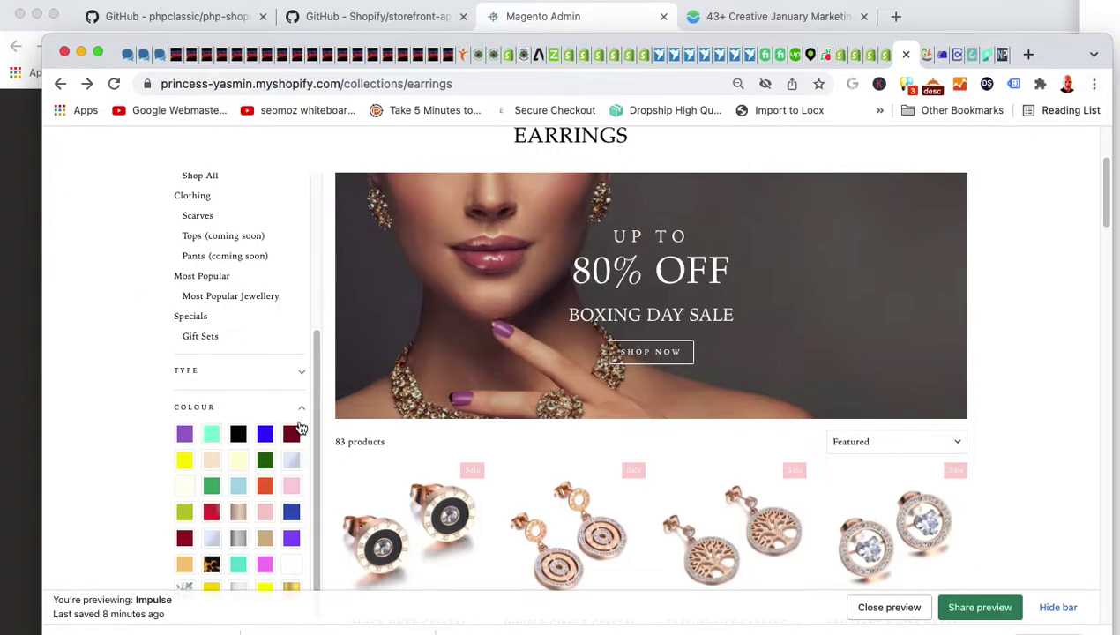
- Look over the Earrings collection page's header and the Shop menu's category listing
{"action": "scroll", "coordinate": [215, 297], "scroll_direction": "up", "scroll_amount": 5}
{"action": "scroll", "coordinate": [468, 264], "scroll_direction": "up", "scroll_amount": 3}
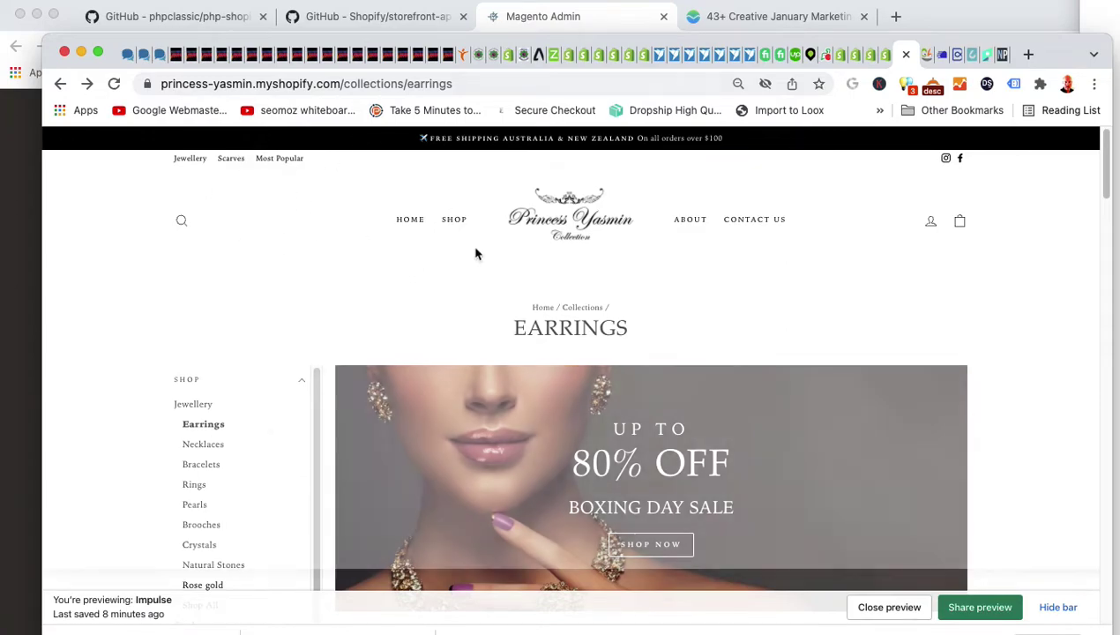
{"action": "mouse_move", "coordinate": [454, 220]}
{"action": "scroll", "coordinate": [83, 250], "scroll_direction": "down", "scroll_amount": 3}
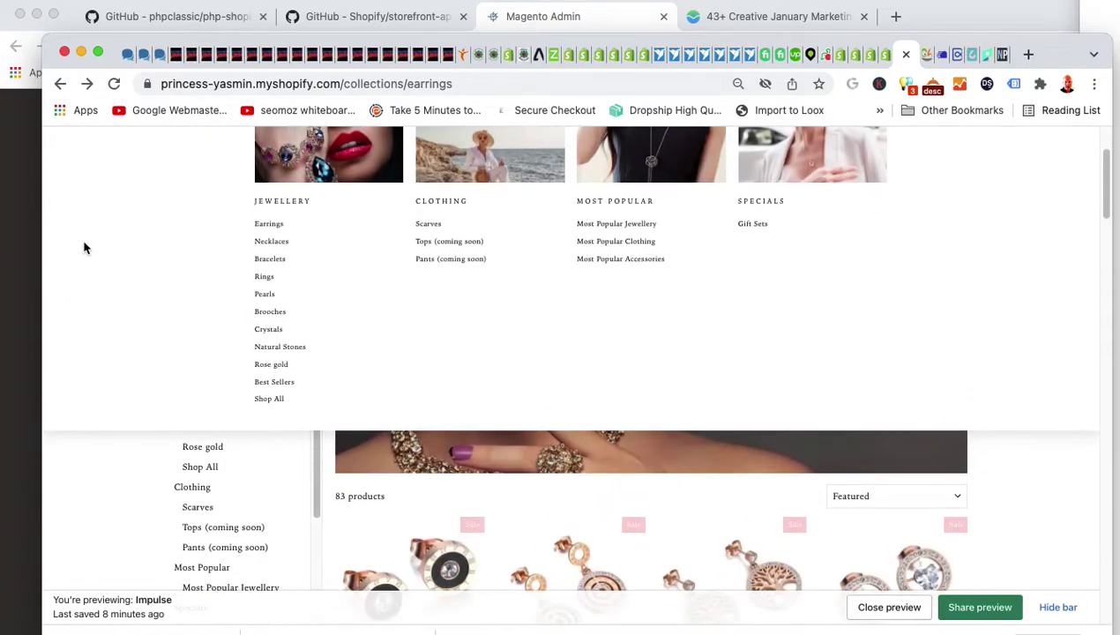
{"action": "scroll", "coordinate": [236, 282], "scroll_direction": "up", "scroll_amount": 1}
{"action": "scroll", "coordinate": [236, 291], "scroll_direction": "up", "scroll_amount": 1}
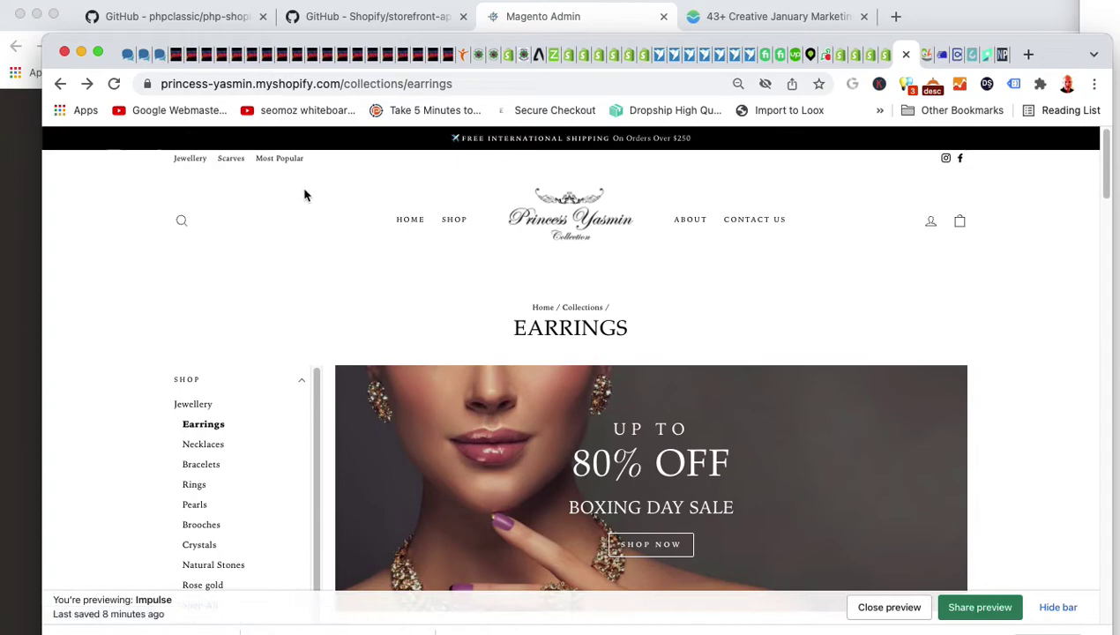
- Collapse and re-expand the Colour filter on the Earrings collection page to inspect its swatches
{"action": "scroll", "coordinate": [238, 335], "scroll_direction": "down", "scroll_amount": 6}
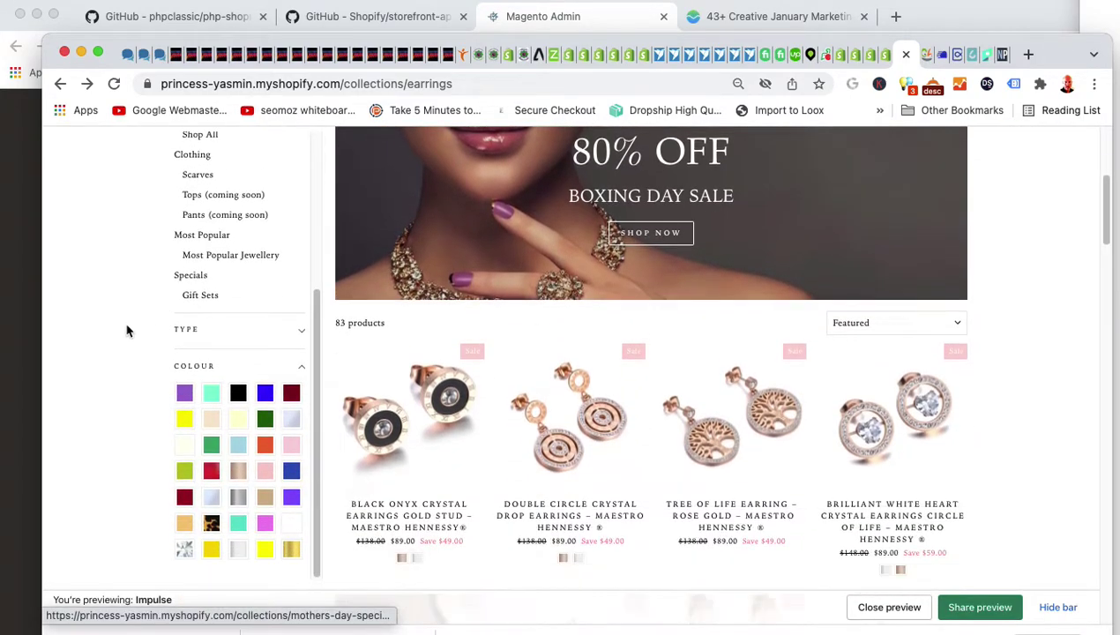
{"action": "left_click", "coordinate": [282, 366]}
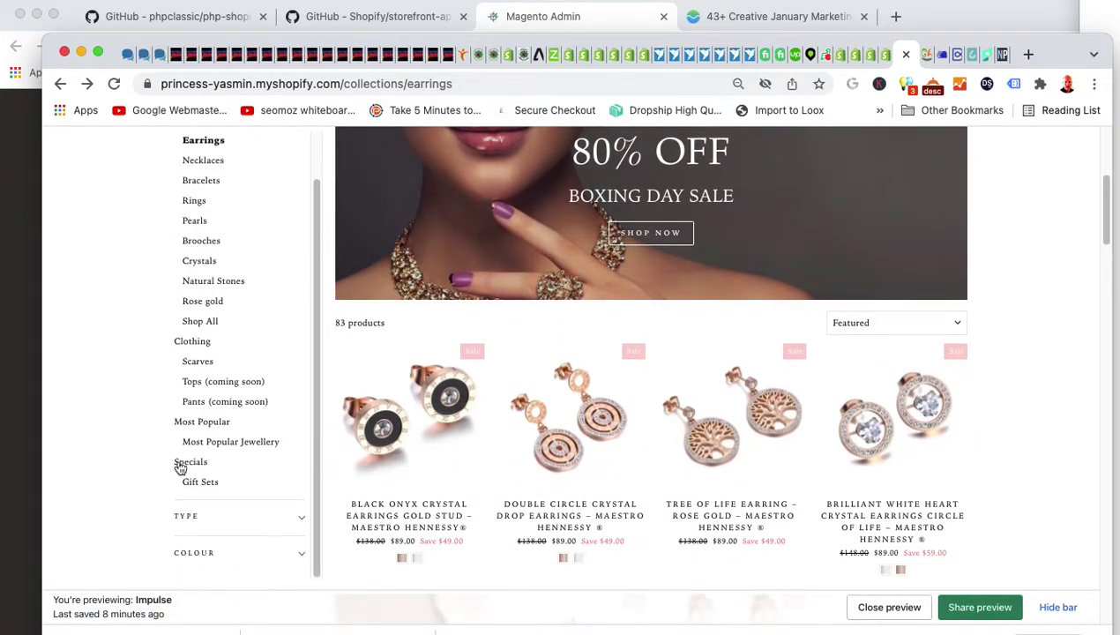
{"action": "scroll", "coordinate": [149, 410], "scroll_direction": "down", "scroll_amount": 1}
{"action": "scroll", "coordinate": [149, 410], "scroll_direction": "down", "scroll_amount": 1}
{"action": "left_click", "coordinate": [275, 553]}
{"action": "scroll", "coordinate": [141, 393], "scroll_direction": "down", "scroll_amount": 2}
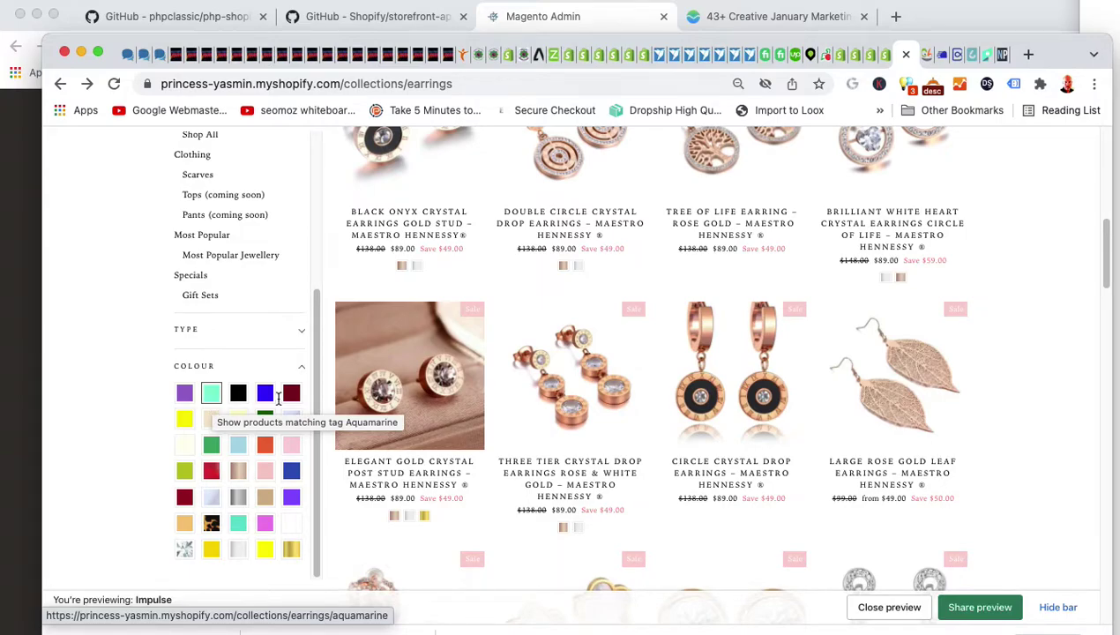
- Reopen the Impulse theme's code editor from the store's Themes page and expand it to full screen
{"action": "left_click", "coordinate": [882, 61]}
{"action": "scroll", "coordinate": [125, 380], "scroll_direction": "up", "scroll_amount": 10}
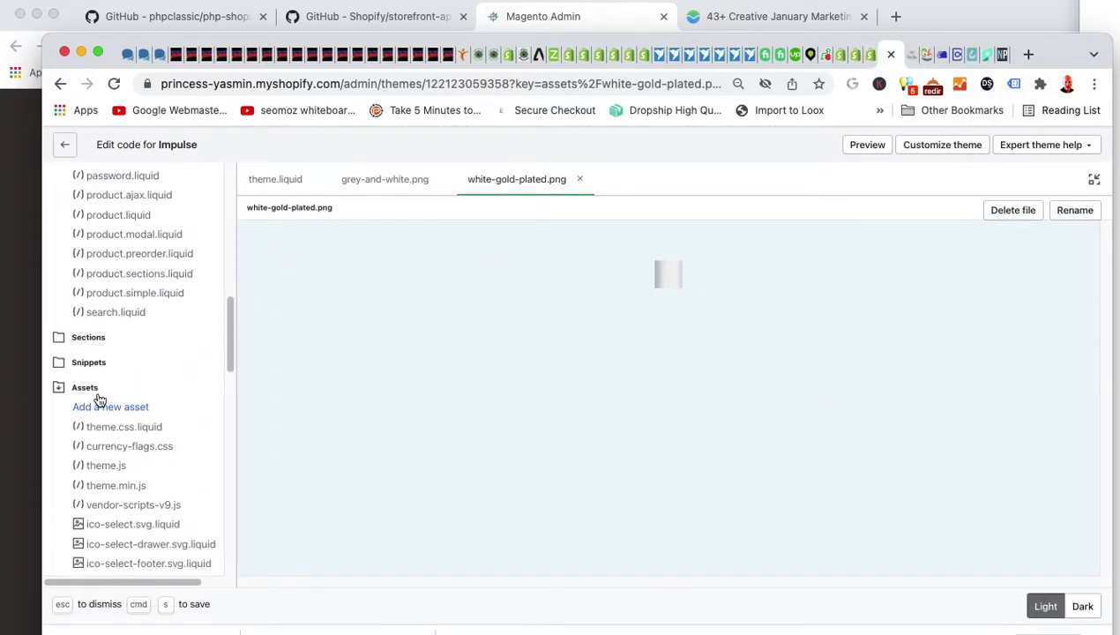
{"action": "left_click", "coordinate": [1091, 181]}
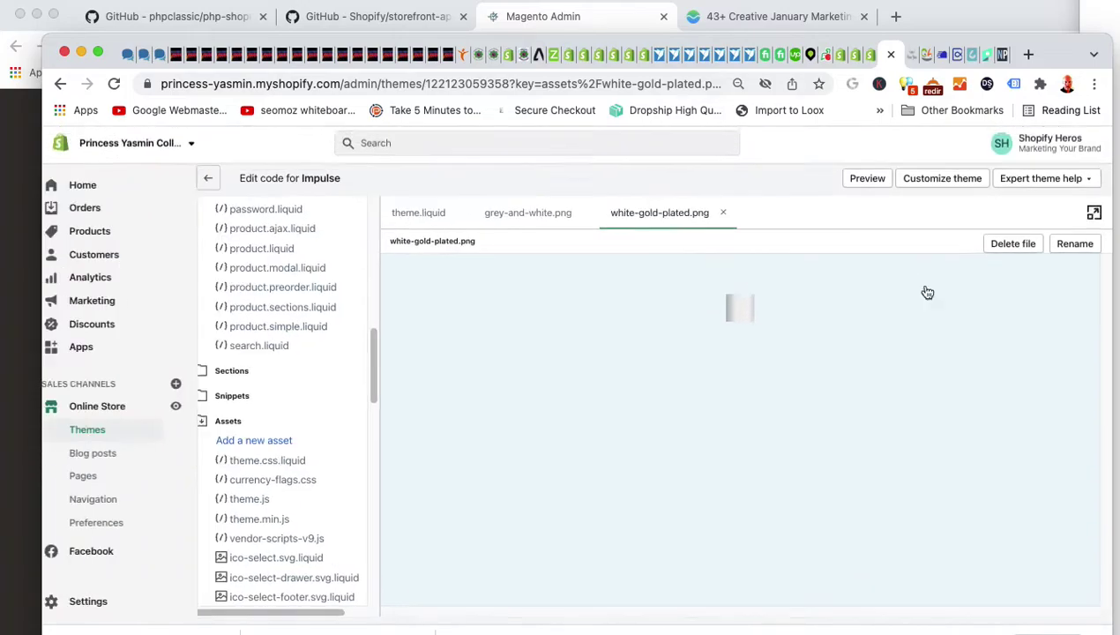
{"action": "left_click", "coordinate": [110, 408]}
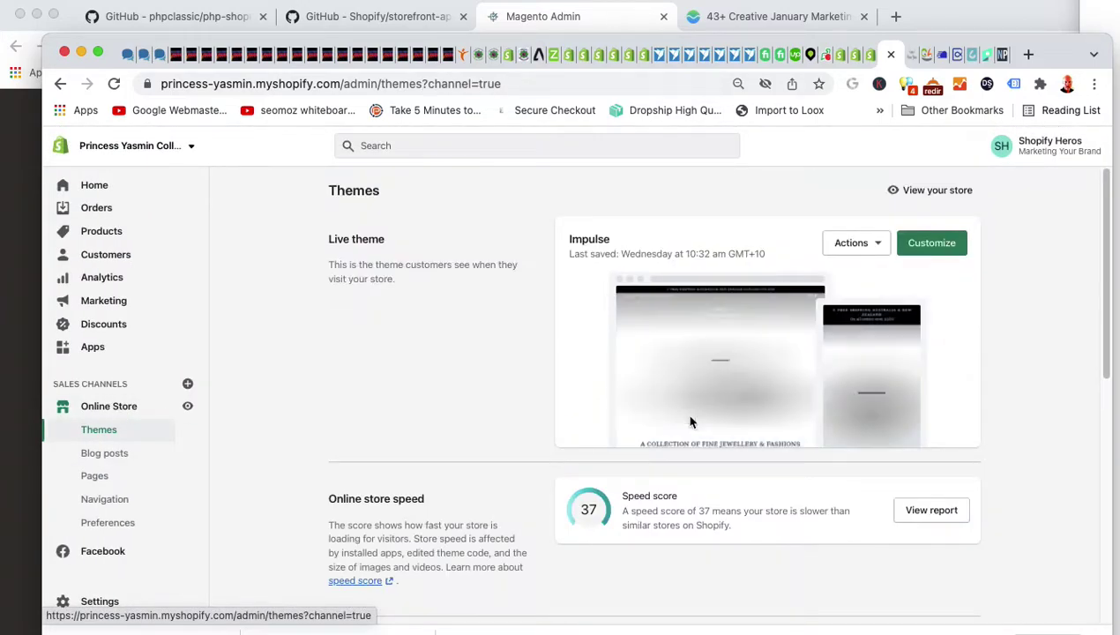
{"action": "left_click", "coordinate": [852, 242]}
{"action": "left_click", "coordinate": [823, 403]}
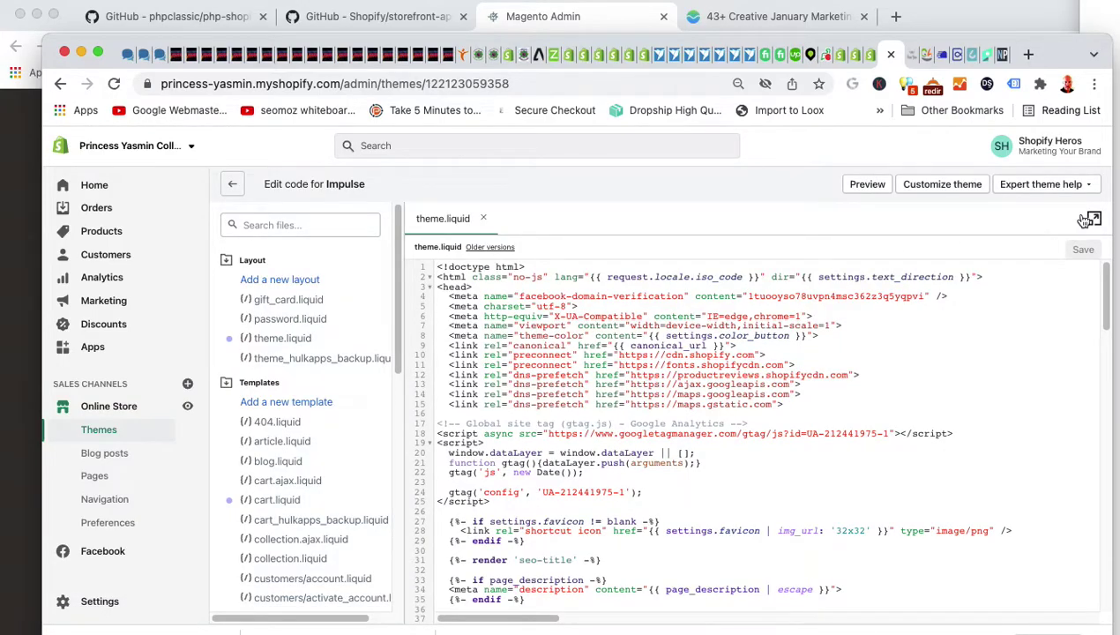
{"action": "left_click", "coordinate": [1094, 217]}
- Expand the theme's Assets folder and open amethyst.png
{"action": "left_click_drag", "start_coordinate": [226, 246], "coordinate": [148, 506]}
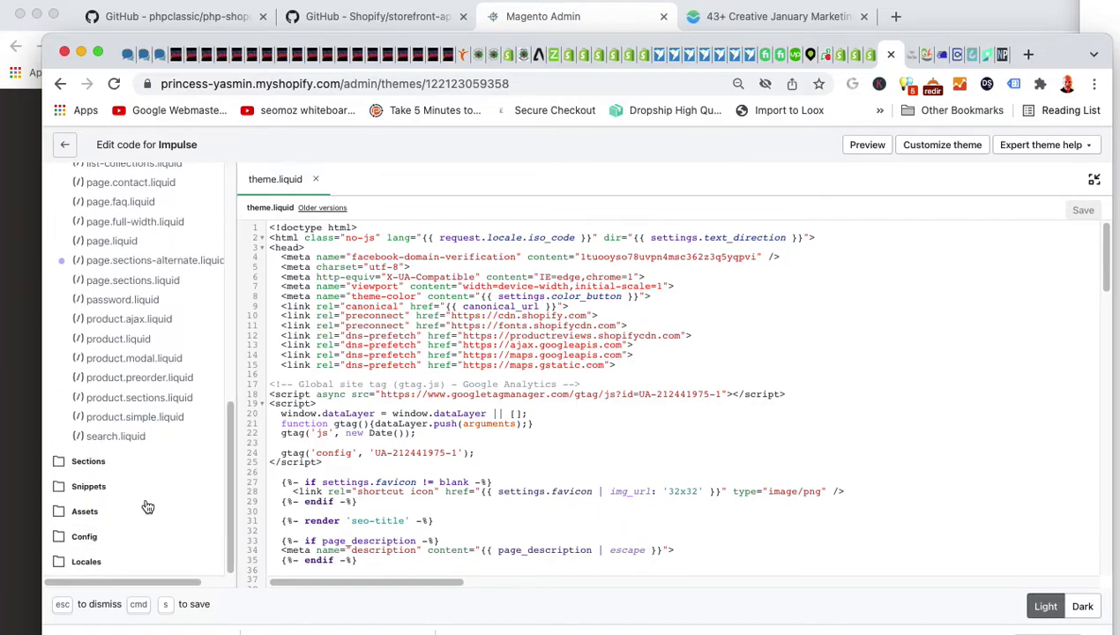
{"action": "left_click", "coordinate": [88, 510]}
{"action": "left_click_drag", "start_coordinate": [232, 322], "coordinate": [219, 413]}
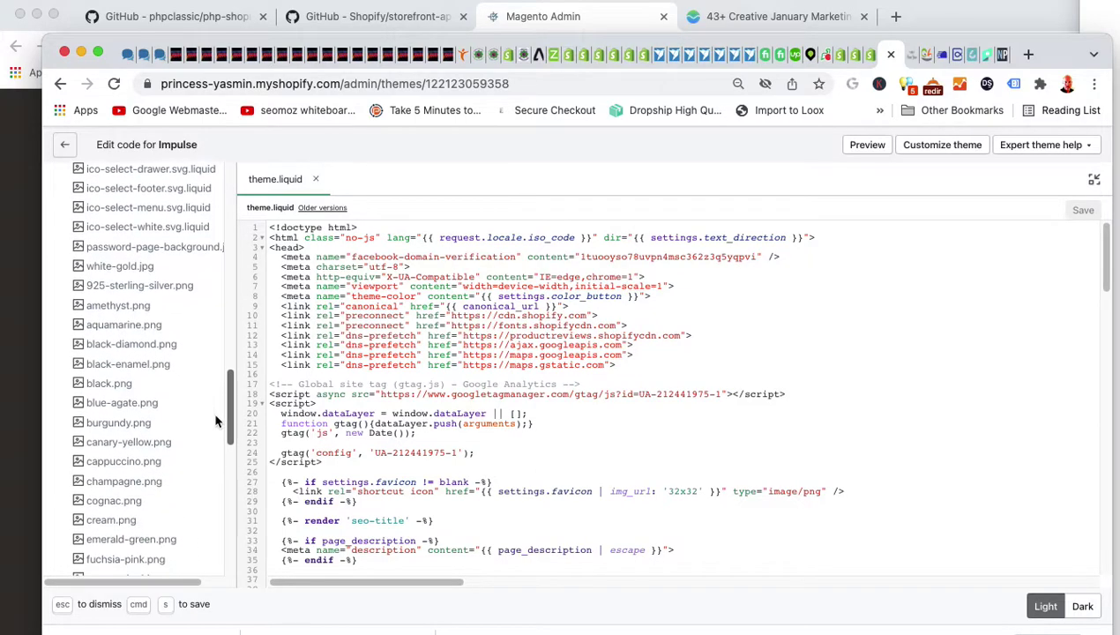
{"action": "left_click", "coordinate": [99, 307]}
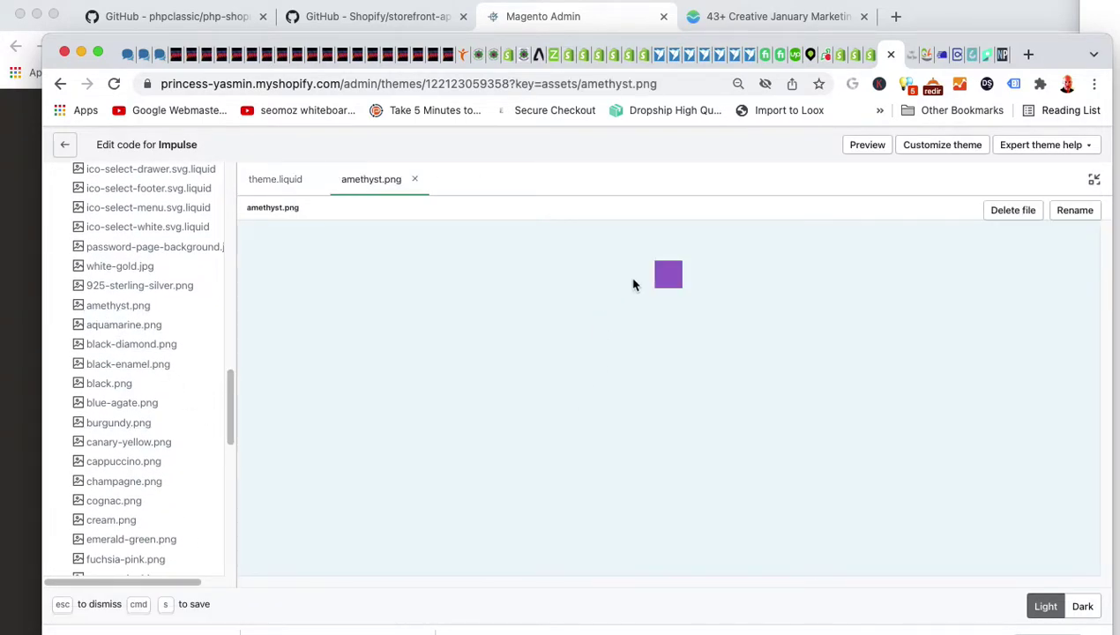
- Copy the amethyst swatch image and paste it into a new document in Photoshop
{"action": "right_click", "coordinate": [668, 280]}
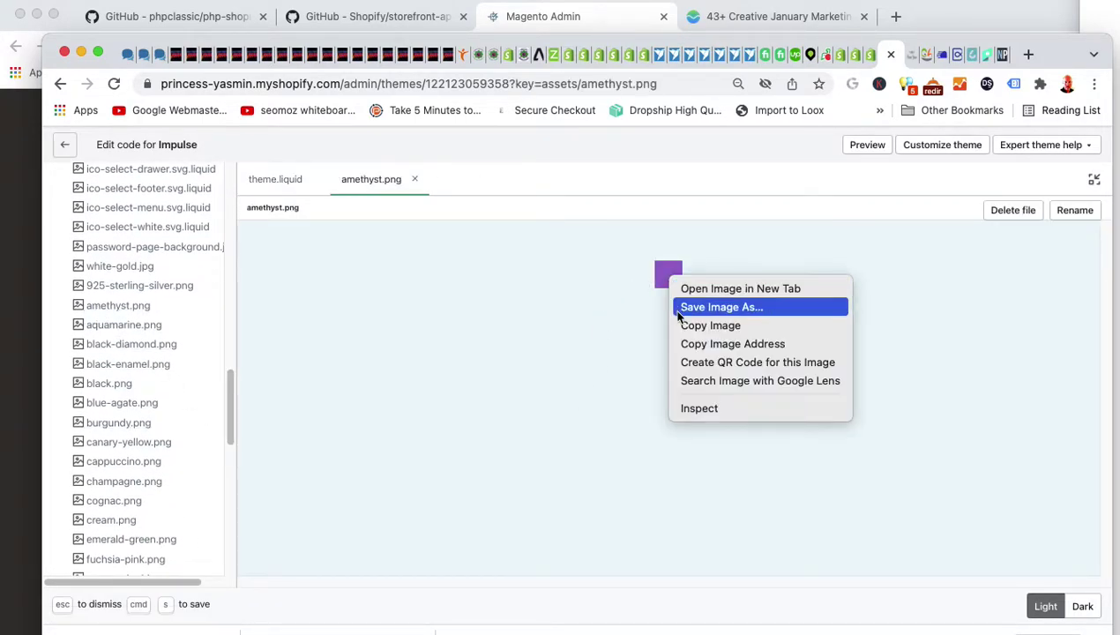
{"action": "left_click", "coordinate": [711, 325]}
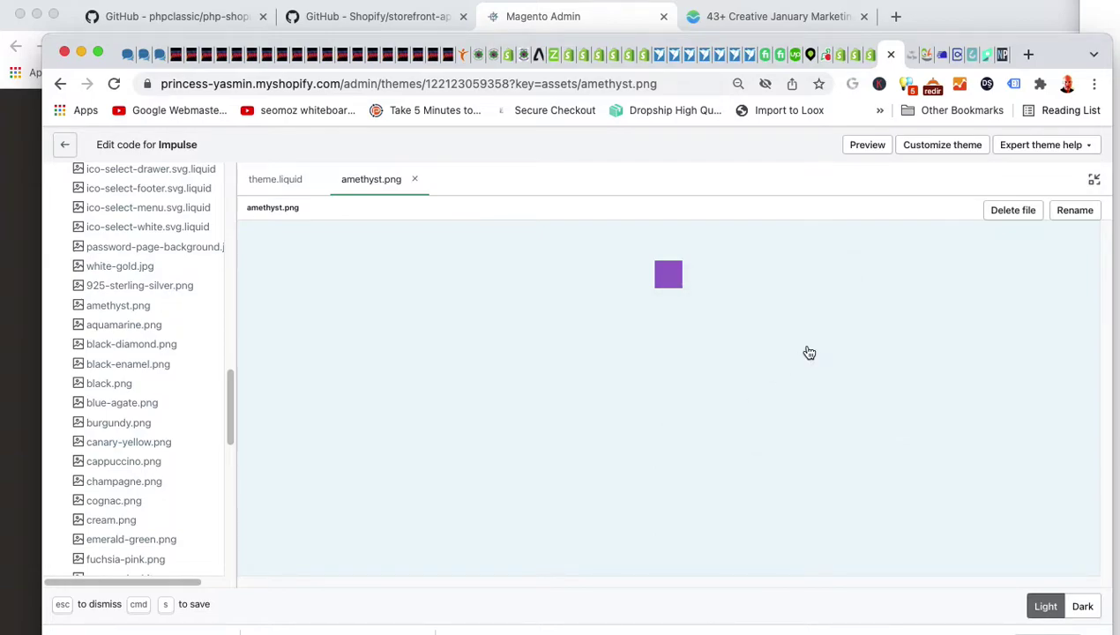
{"action": "key", "text": "super+Tab"}
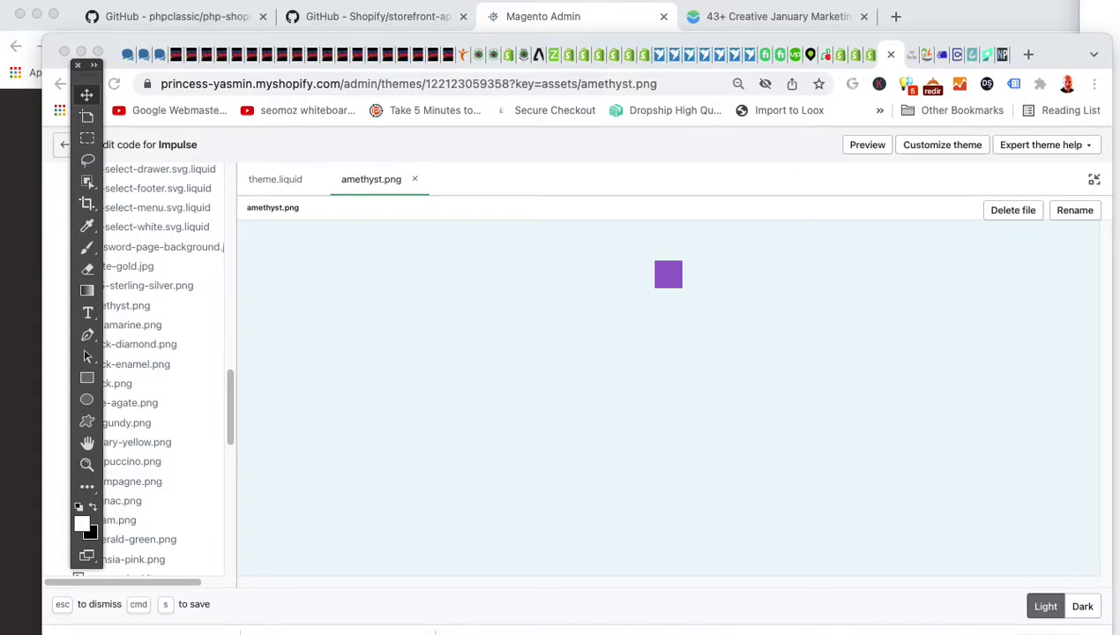
{"action": "key", "text": "h"}
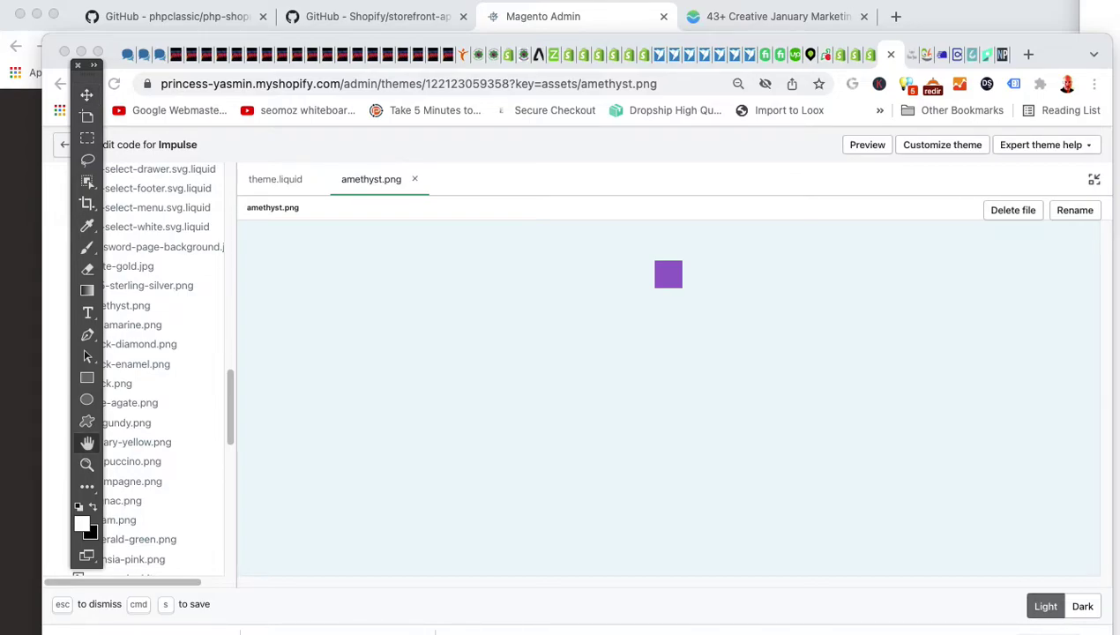
{"action": "key", "text": "v"}
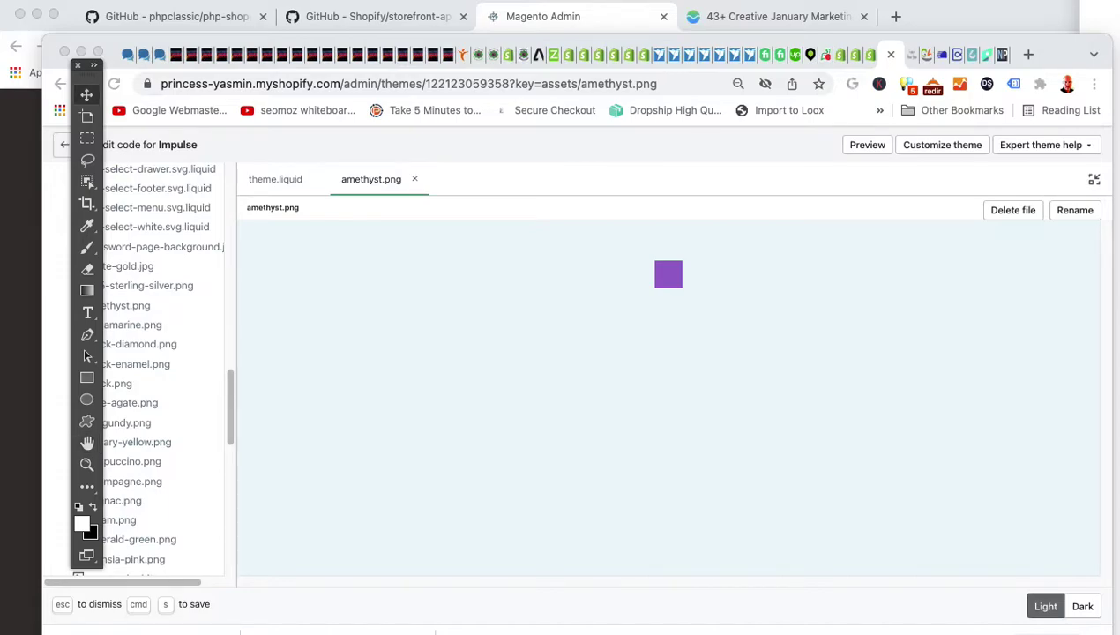
{"action": "key", "text": "ctrl+Right"}
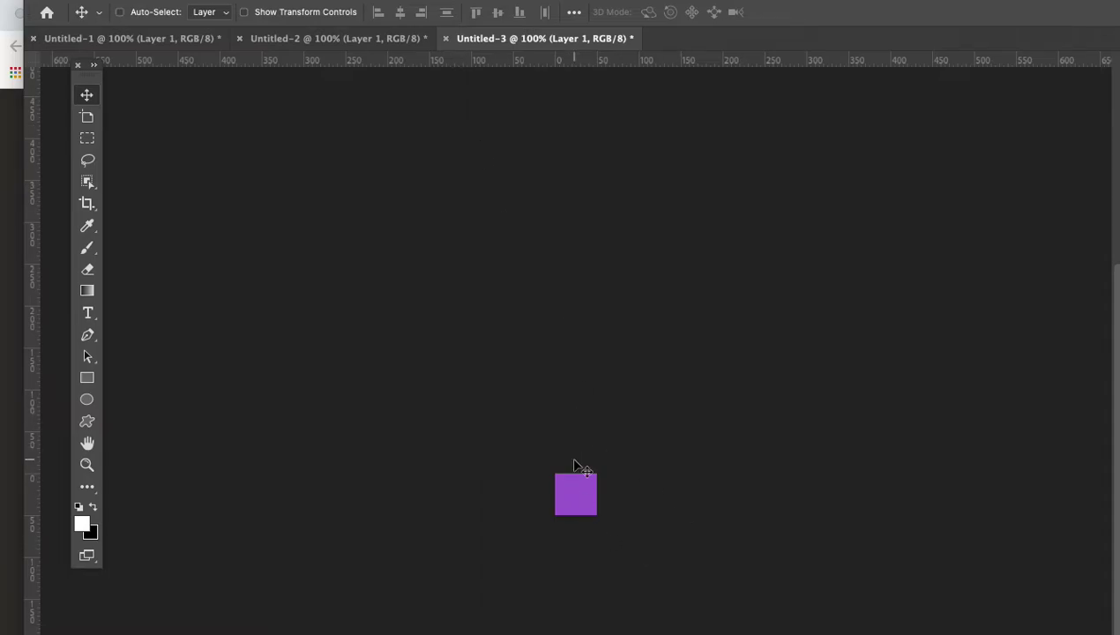
- Check the swatch document's pixel dimensions with Image Size without changing them
{"action": "key", "text": "h"}
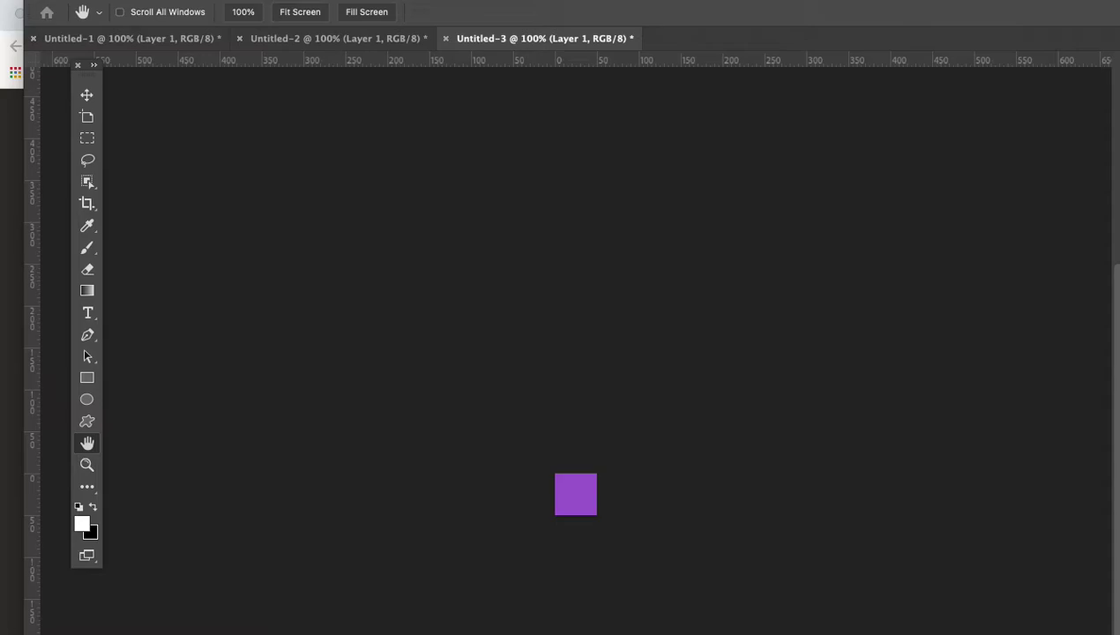
{"action": "key", "text": "super+alt+i"}
{"action": "left_click_drag", "start_coordinate": [743, 134], "coordinate": [464, 119]}
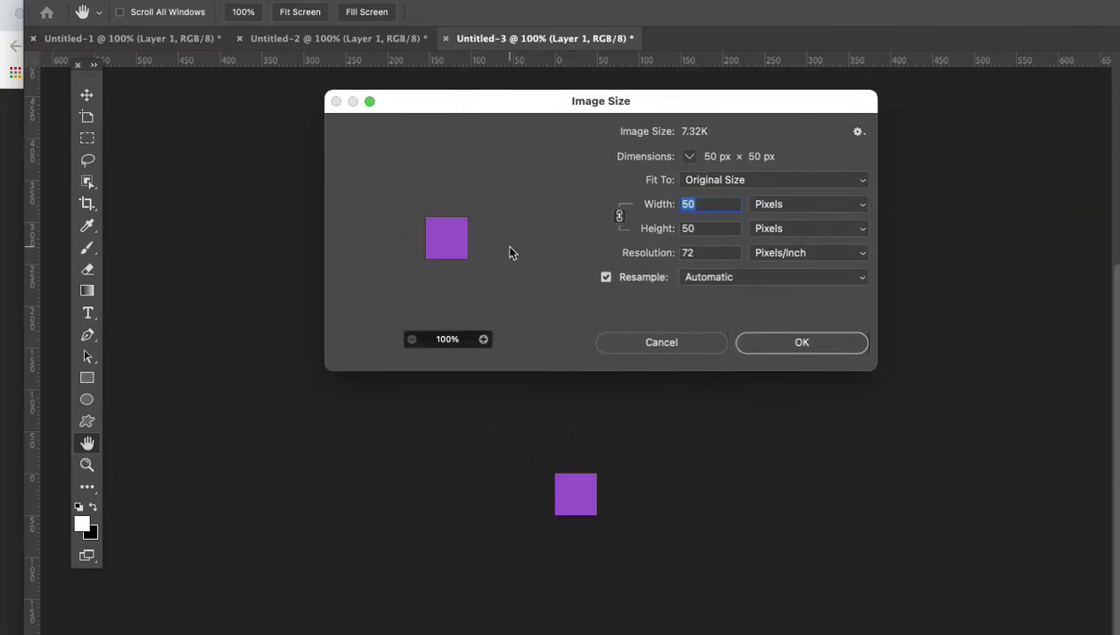
{"action": "left_click", "coordinate": [668, 347]}
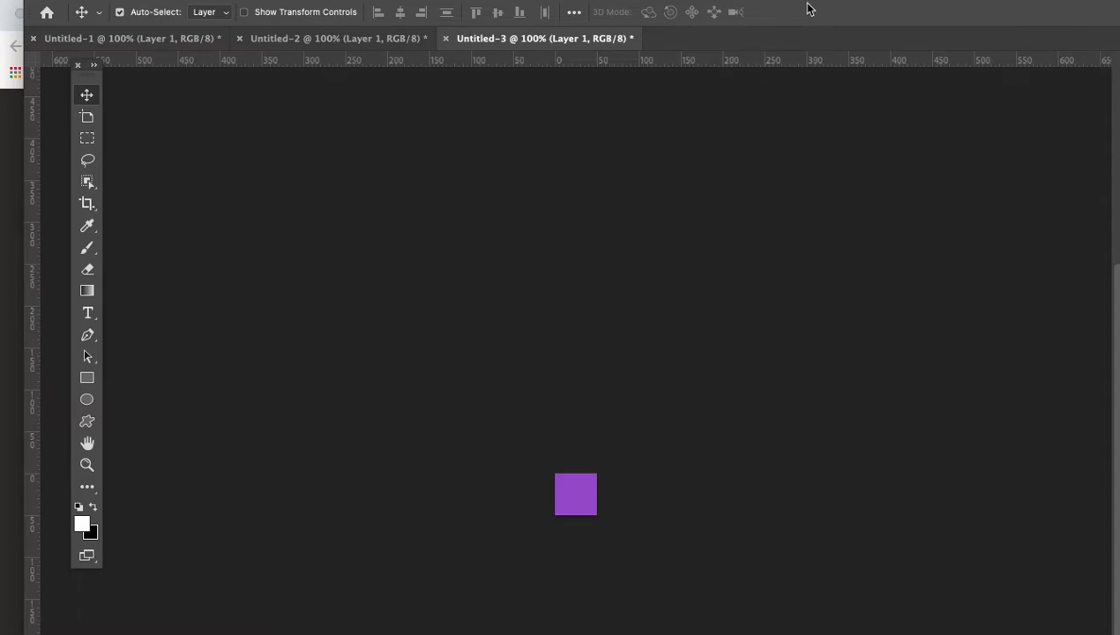
- Switch back to the Shopify code editor and try to add white-gold-plating.png from Downloads as a new asset
{"action": "key", "text": "super+m"}
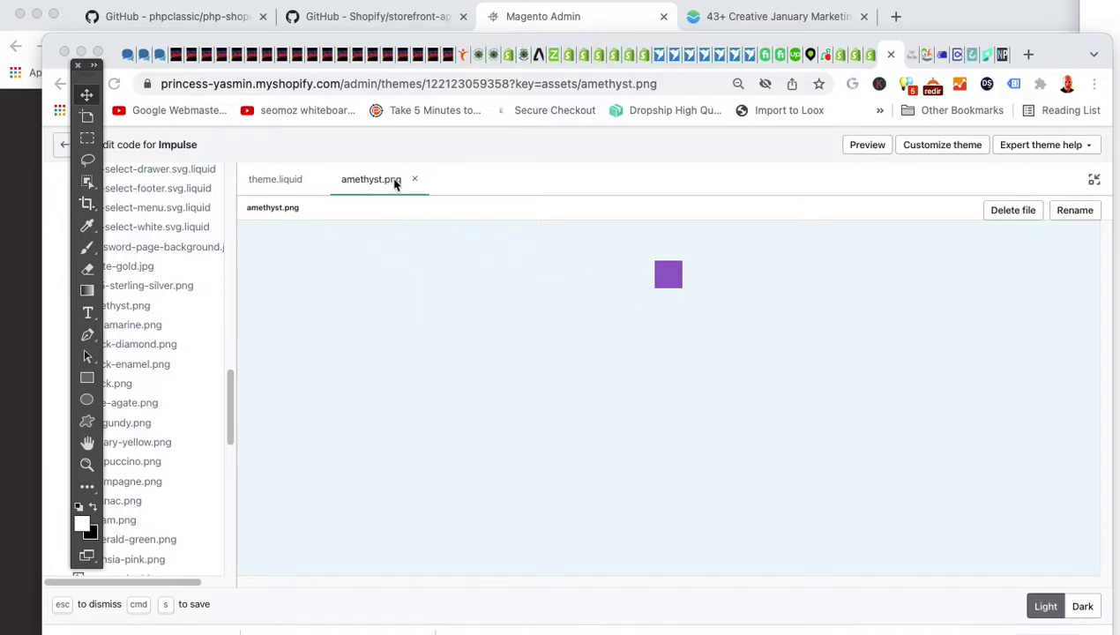
{"action": "left_click", "coordinate": [615, 285]}
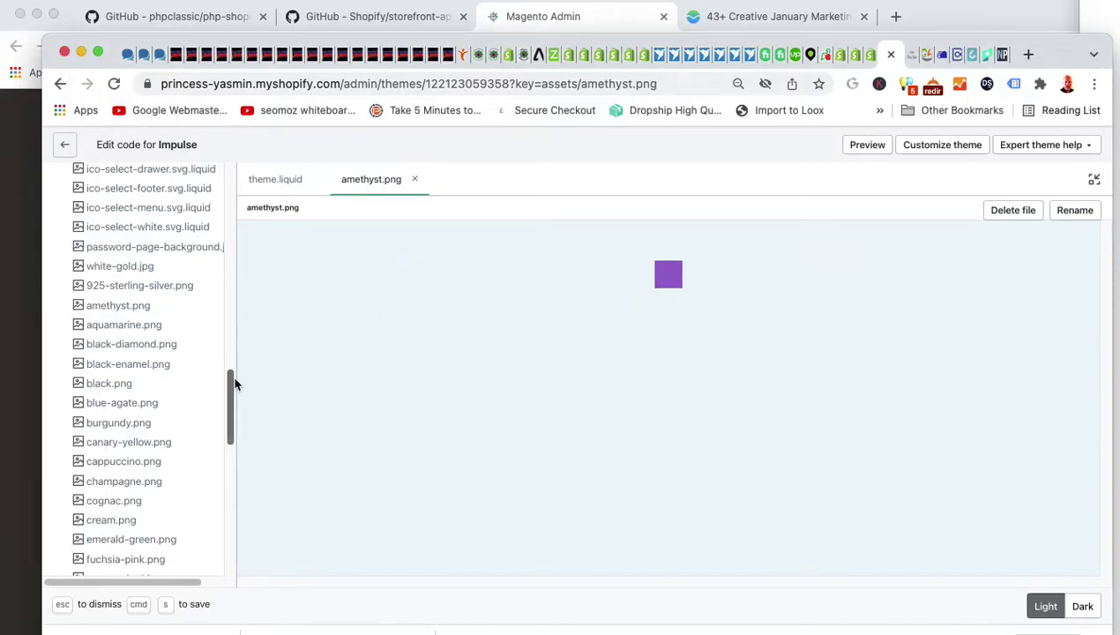
{"action": "left_click_drag", "start_coordinate": [229, 395], "coordinate": [232, 347]}
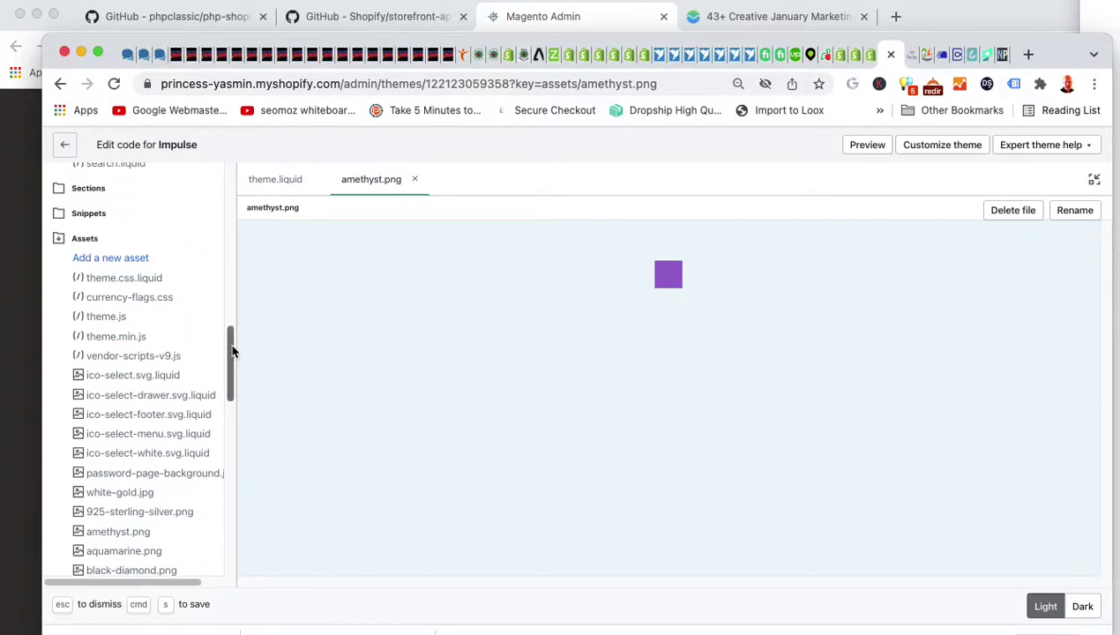
{"action": "left_click", "coordinate": [112, 258]}
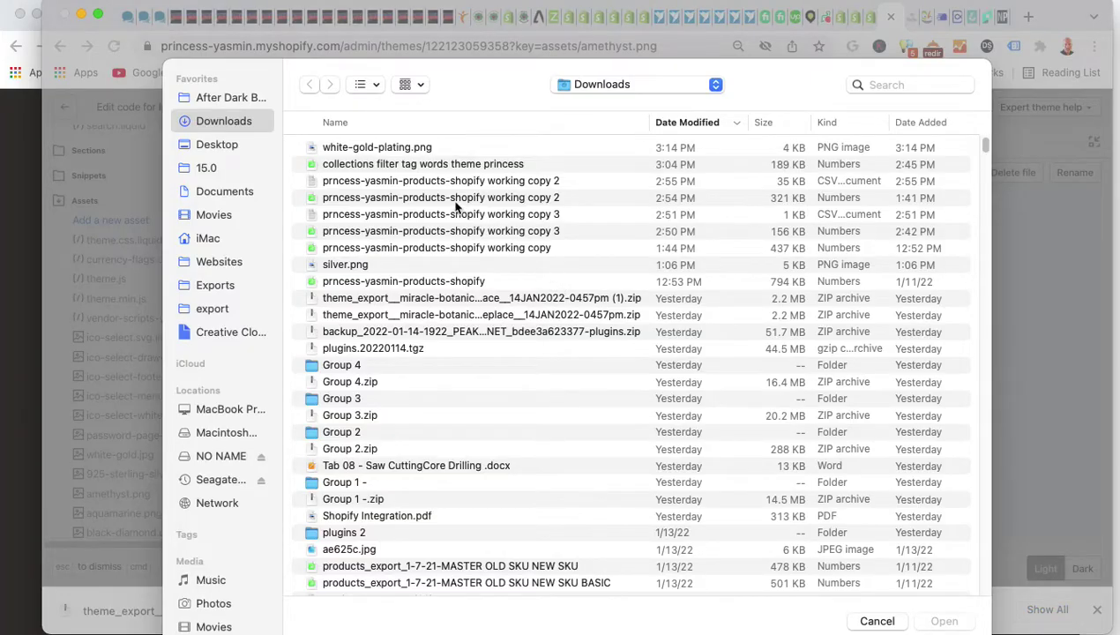
{"action": "left_click", "coordinate": [390, 151]}
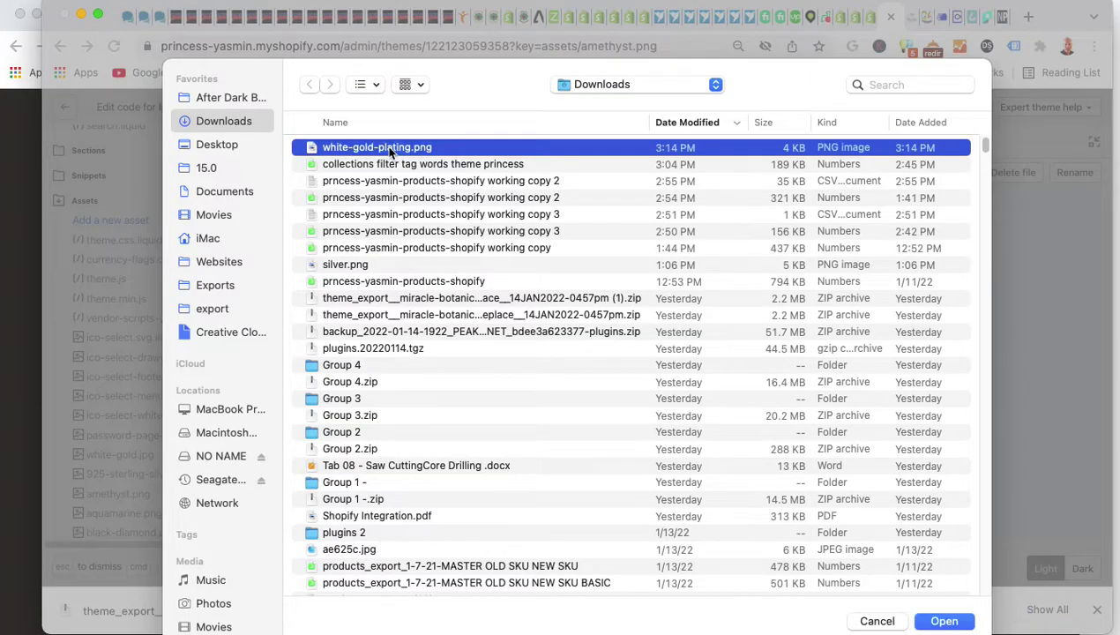
{"action": "left_click", "coordinate": [878, 624]}
{"action": "left_click", "coordinate": [621, 309]}
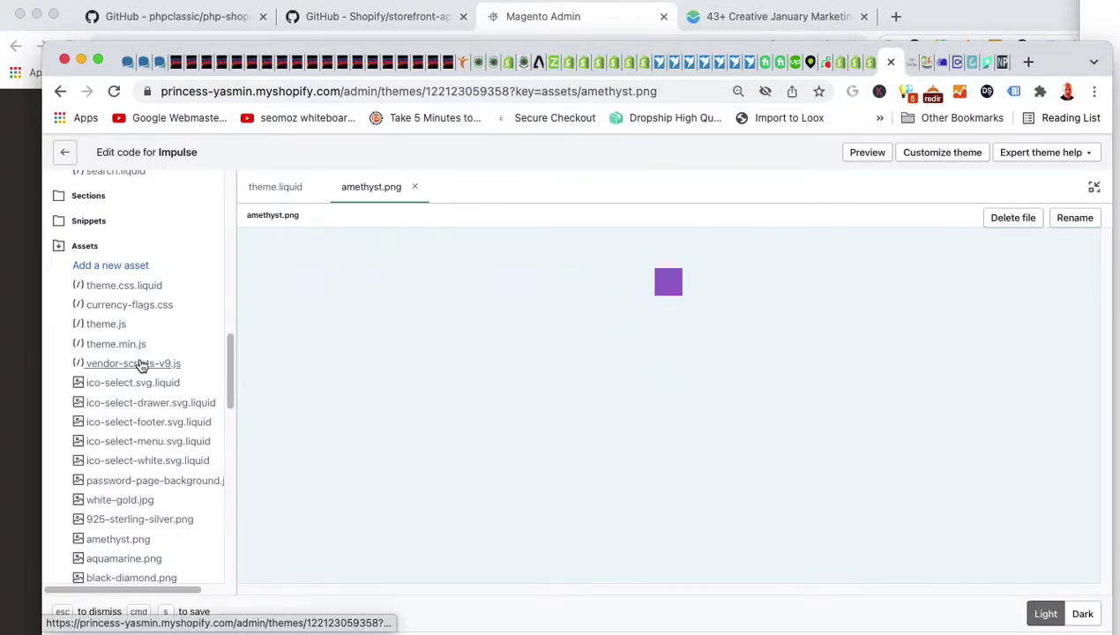
- Review the file names of the colour swatch PNGs in the Assets folder
{"action": "scroll", "coordinate": [142, 363], "scroll_direction": "down", "scroll_amount": 5}
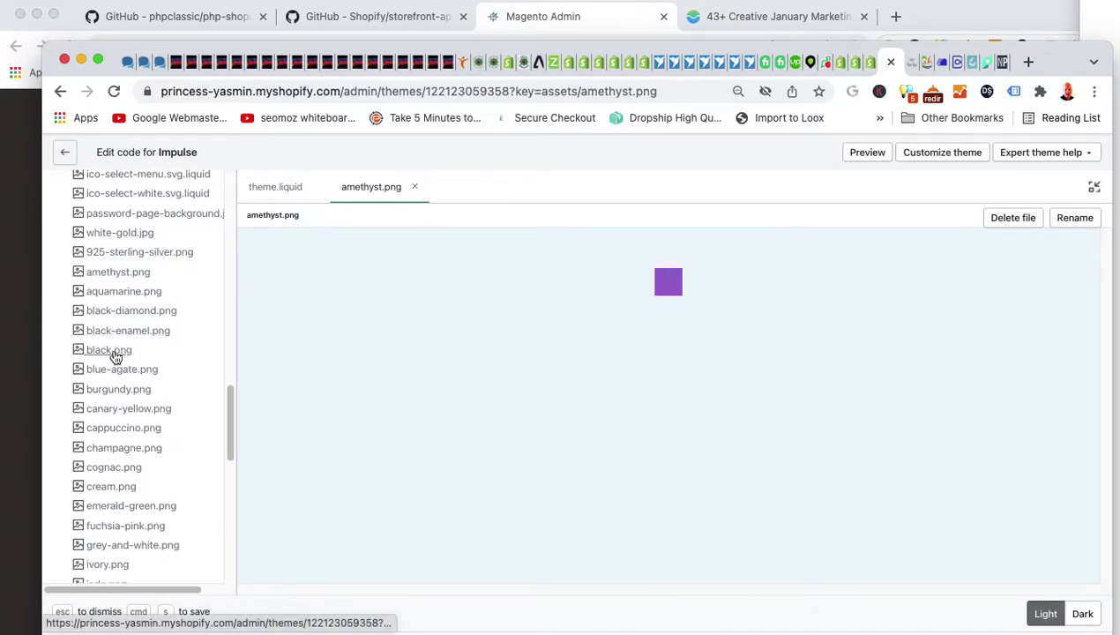
{"action": "scroll", "coordinate": [118, 370], "scroll_direction": "down", "scroll_amount": 4}
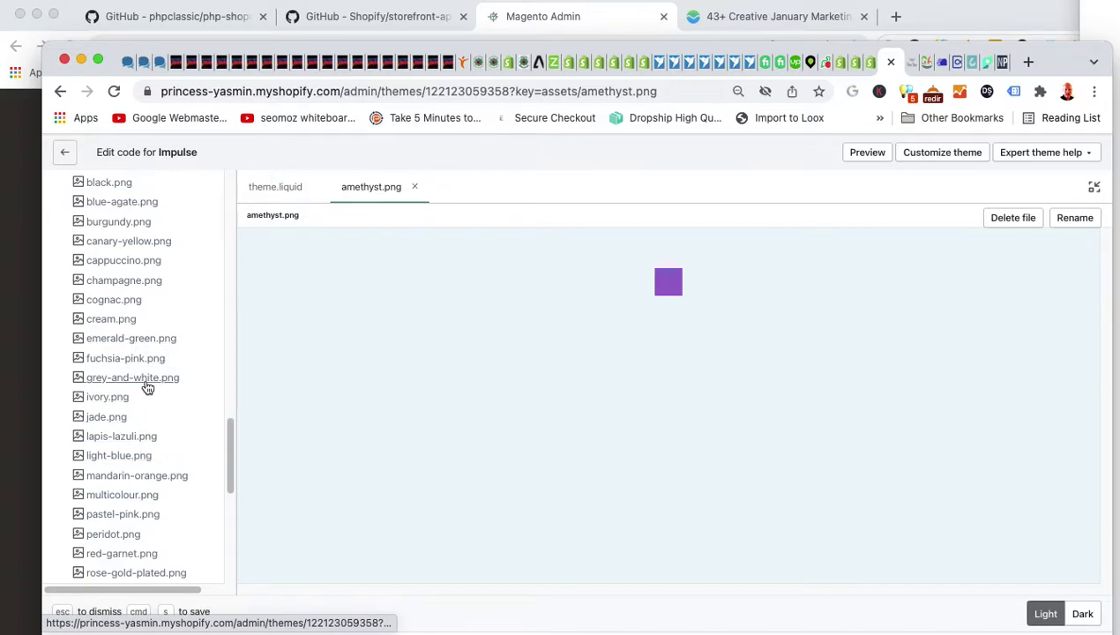
{"action": "scroll", "coordinate": [148, 388], "scroll_direction": "down", "scroll_amount": 3}
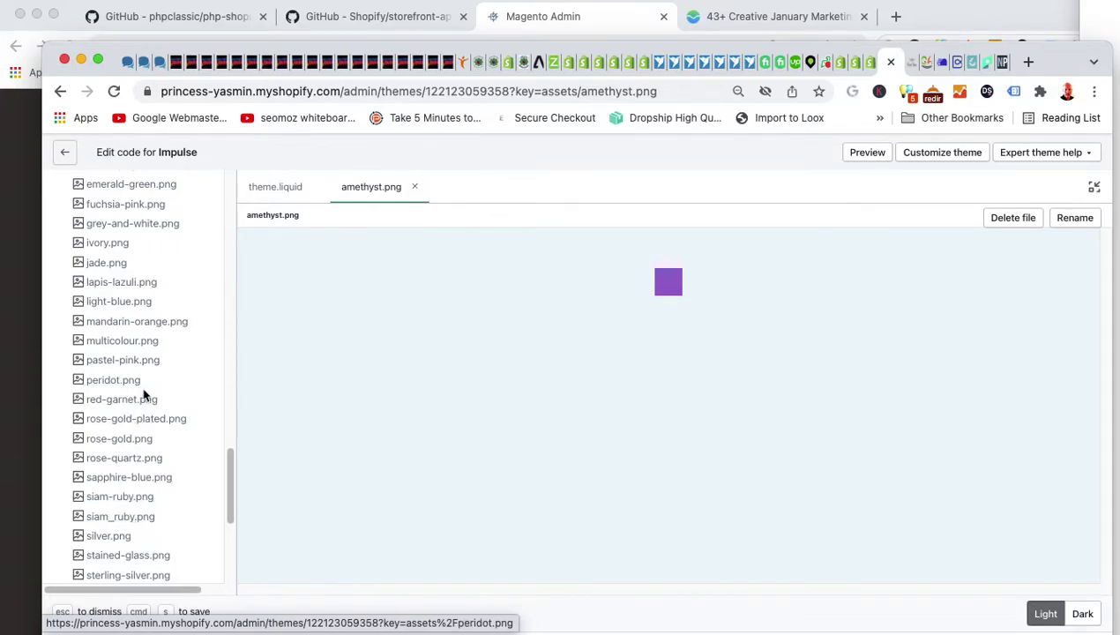
- Return to the Earrings storefront preview and examine the colour swatches beneath the products
{"action": "left_click", "coordinate": [885, 61]}
{"action": "left_click", "coordinate": [896, 64]}
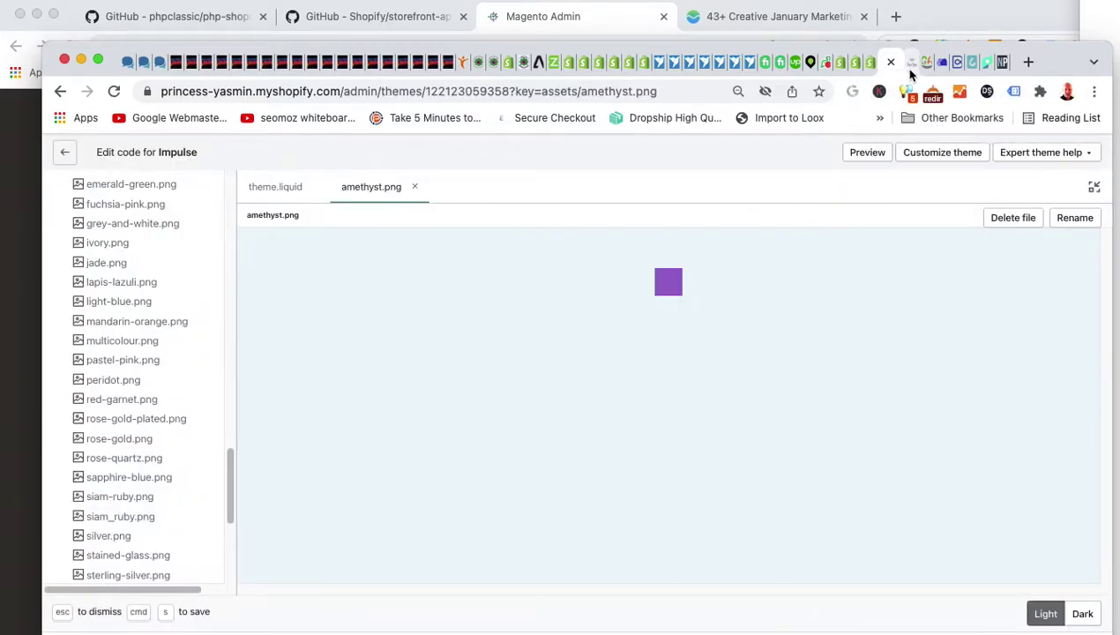
{"action": "left_click", "coordinate": [907, 63]}
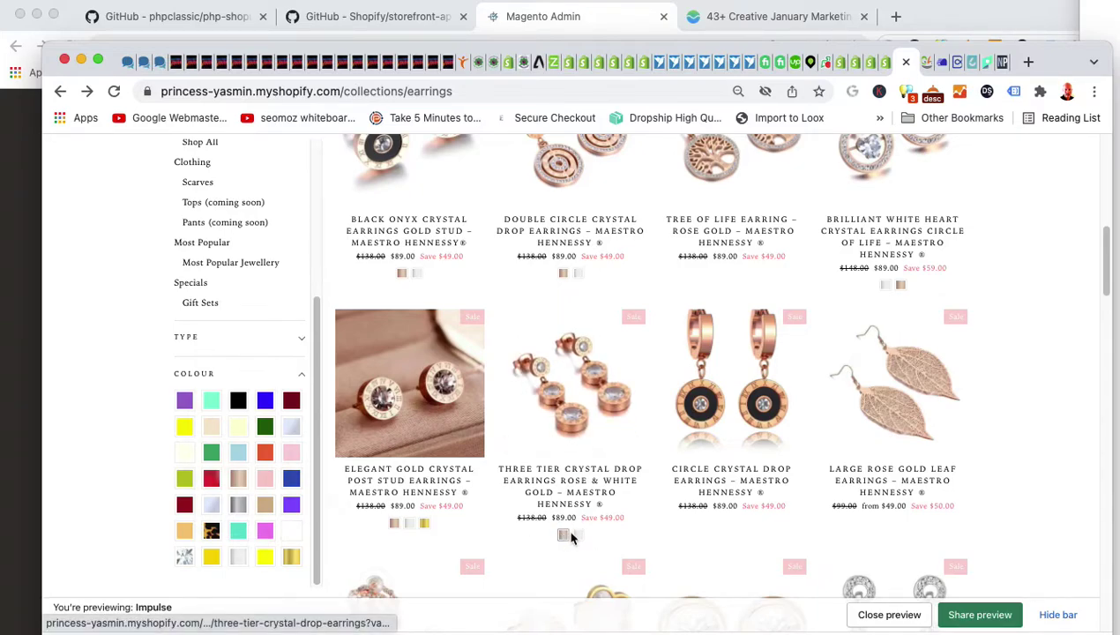
- Open the pearl earrings product in the Shopify admin and examine its colour and style options
{"action": "left_click", "coordinate": [871, 62]}
{"action": "left_click", "coordinate": [867, 71]}
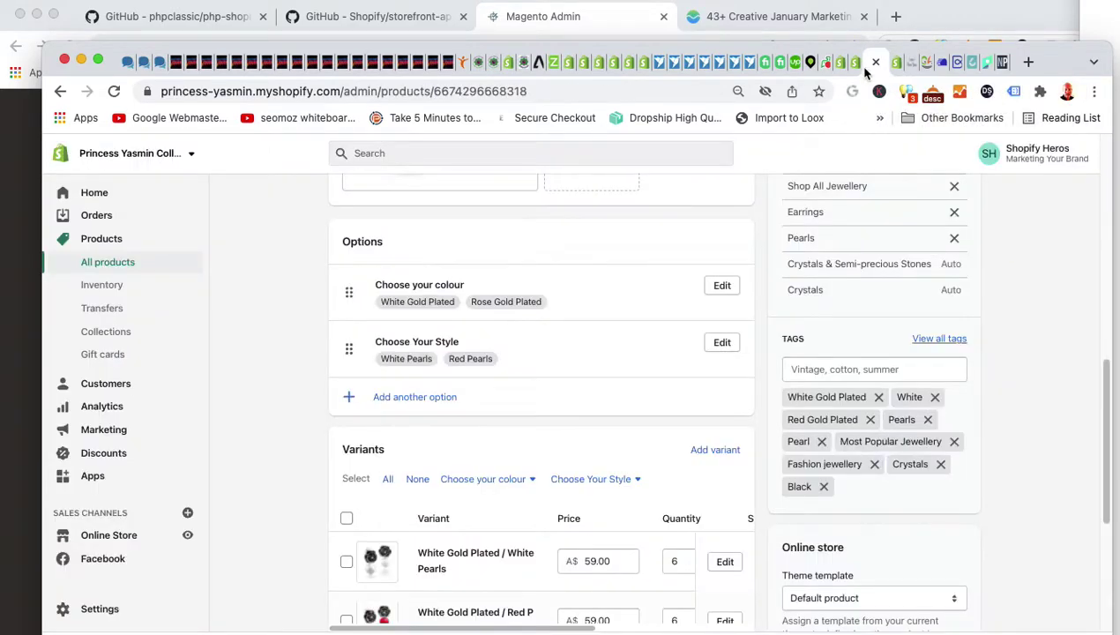
{"action": "scroll", "coordinate": [322, 318], "scroll_direction": "up", "scroll_amount": 2}
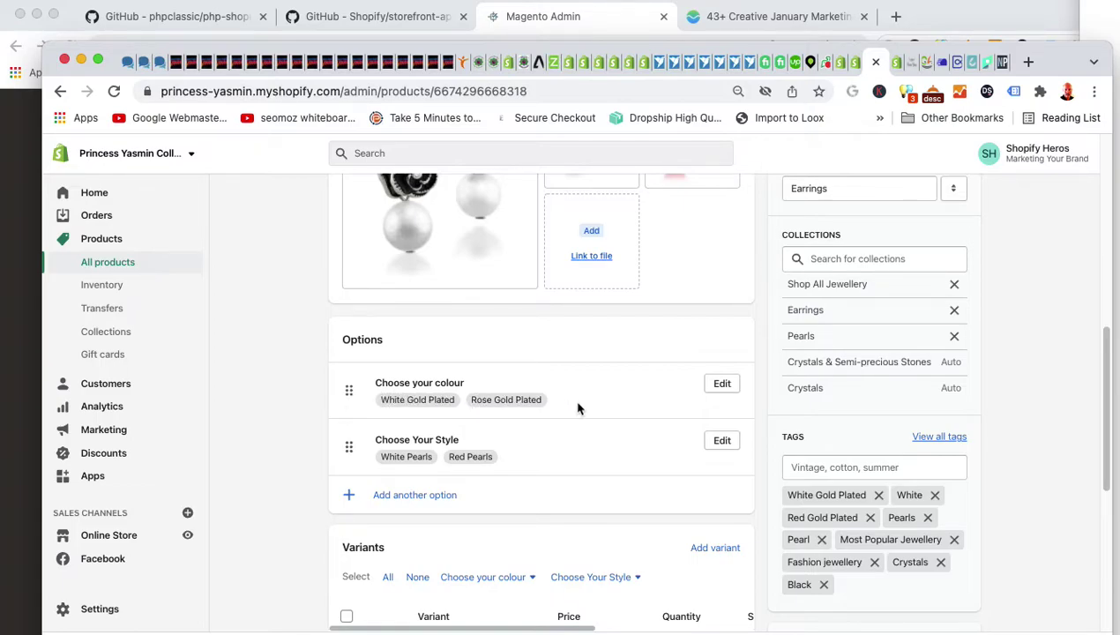
- Return to the Impulse theme code editor and review the rose gold and white gold swatch file names among the assets
{"action": "left_click", "coordinate": [885, 61]}
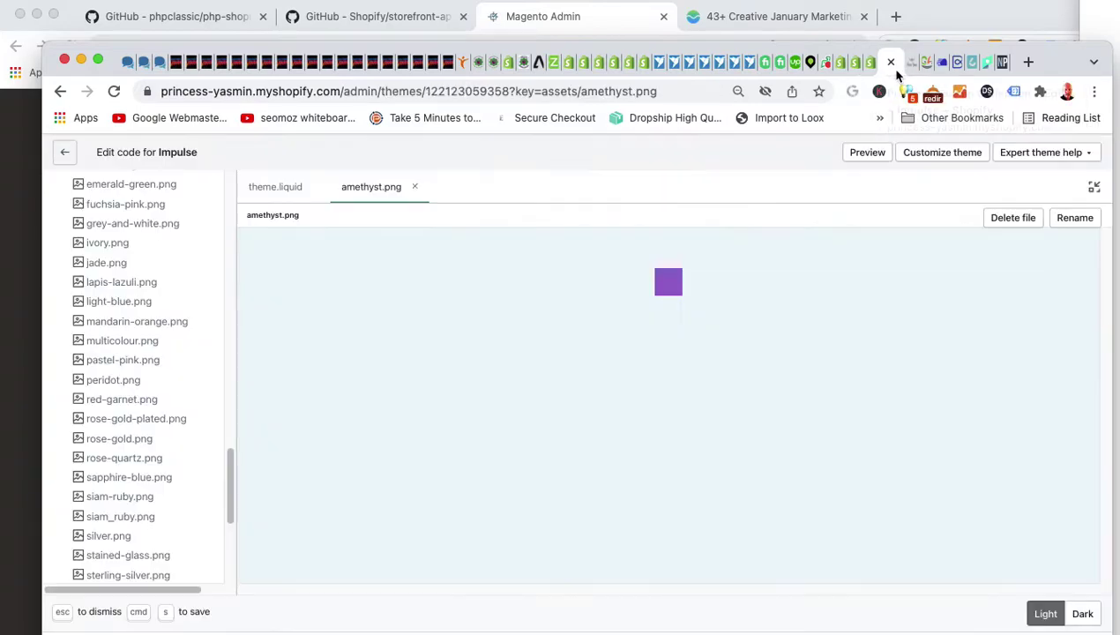
{"action": "scroll", "coordinate": [197, 388], "scroll_direction": "down", "scroll_amount": 1}
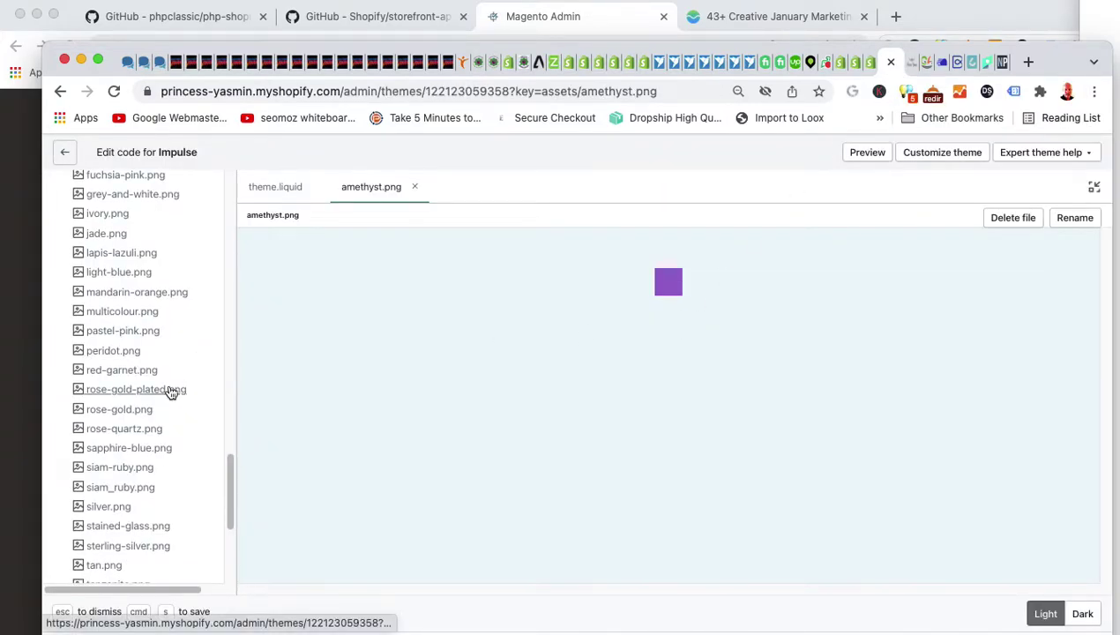
{"action": "scroll", "coordinate": [169, 392], "scroll_direction": "down", "scroll_amount": 4}
{"action": "scroll", "coordinate": [169, 391], "scroll_direction": "down", "scroll_amount": 5}
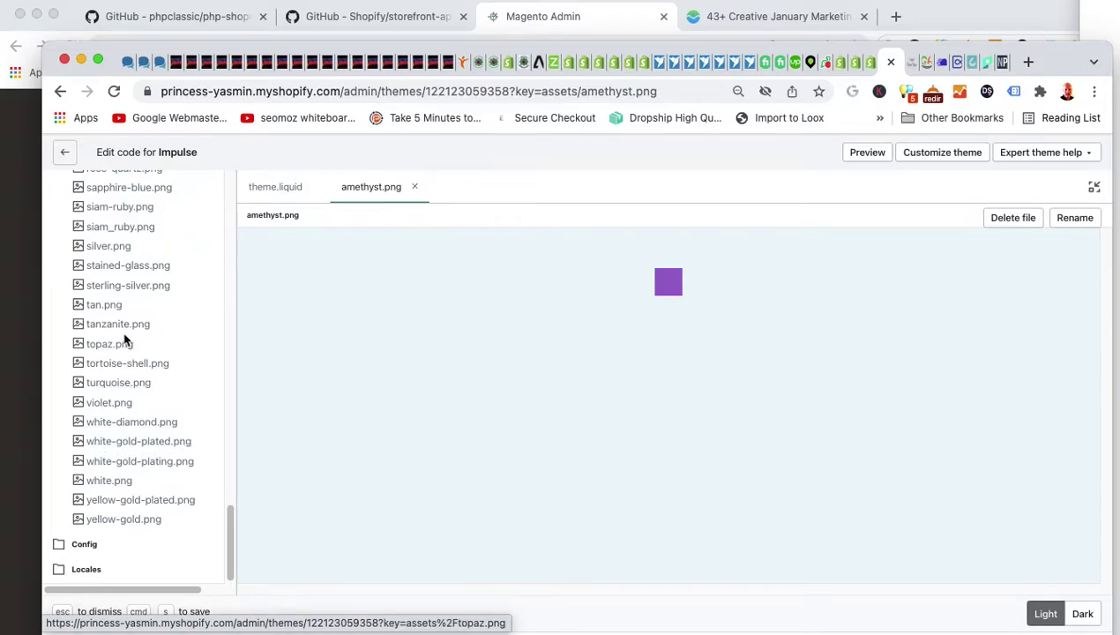
{"action": "scroll", "coordinate": [128, 340], "scroll_direction": "up", "scroll_amount": 2}
{"action": "scroll", "coordinate": [125, 339], "scroll_direction": "up", "scroll_amount": 1}
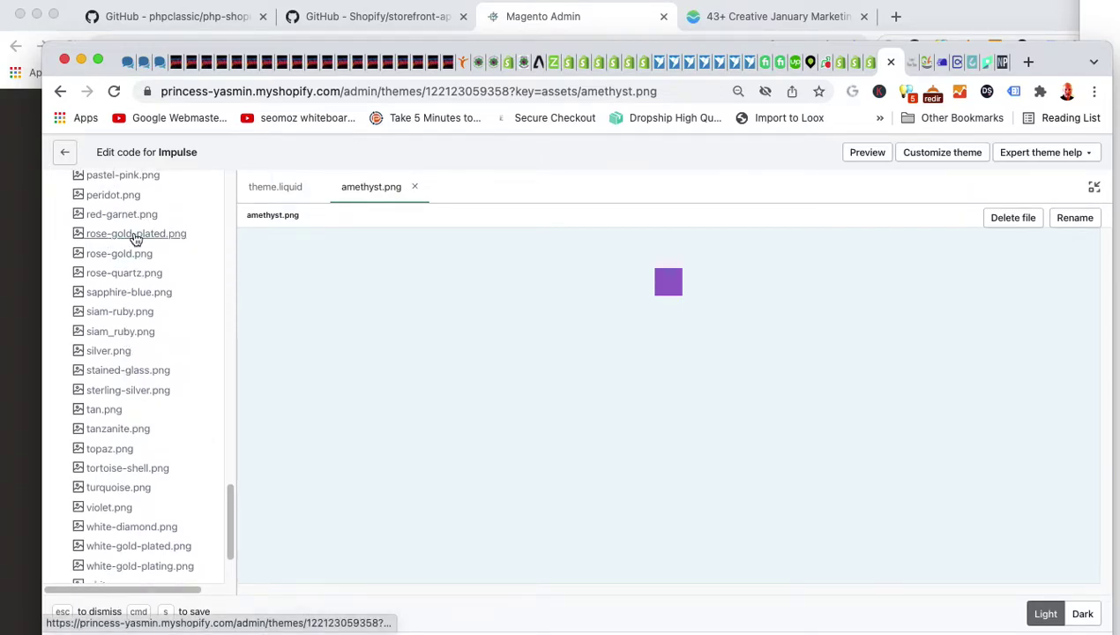
- Switch back to the Camellia pearl earrings product and examine its tags, the Choose your colour option values and the variants
{"action": "left_click", "coordinate": [869, 64]}
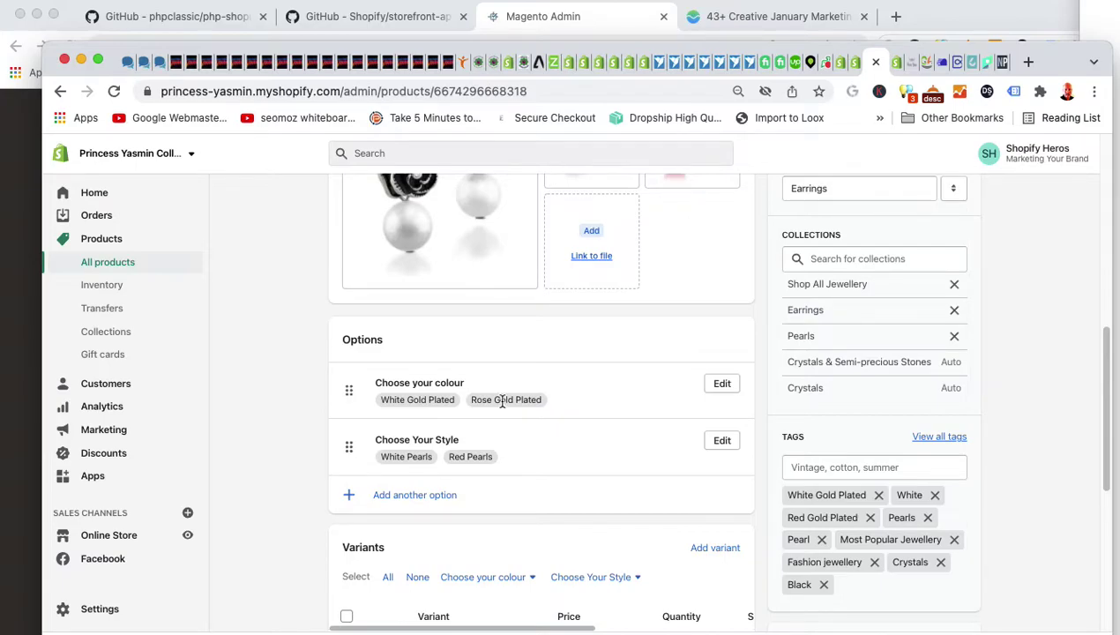
{"action": "left_click", "coordinate": [845, 468]}
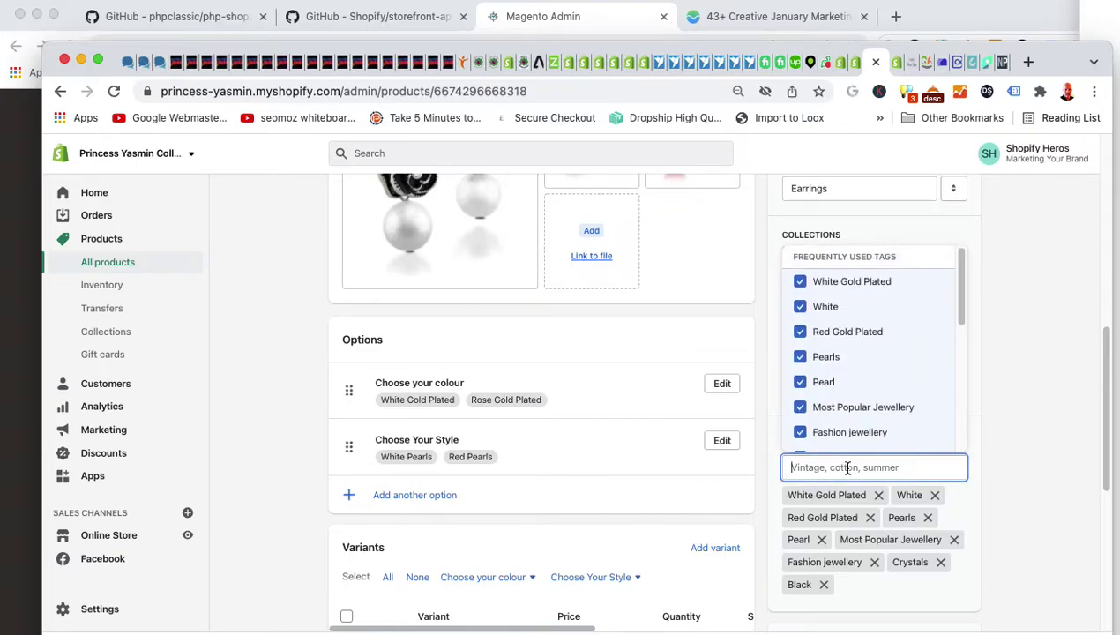
{"action": "left_click", "coordinate": [635, 404]}
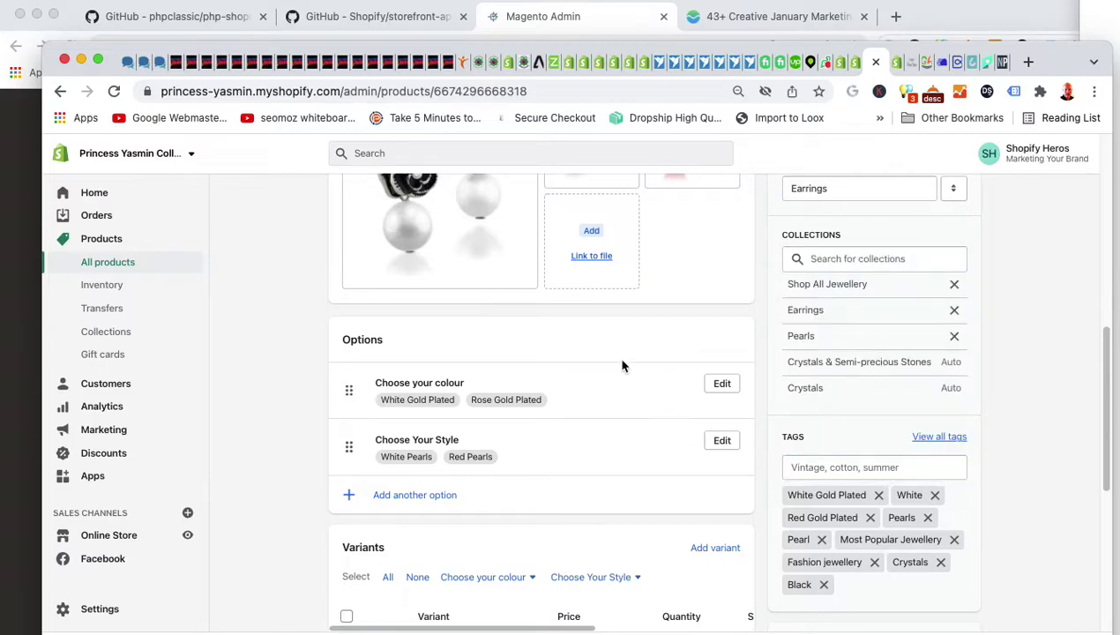
{"action": "left_click", "coordinate": [722, 383]}
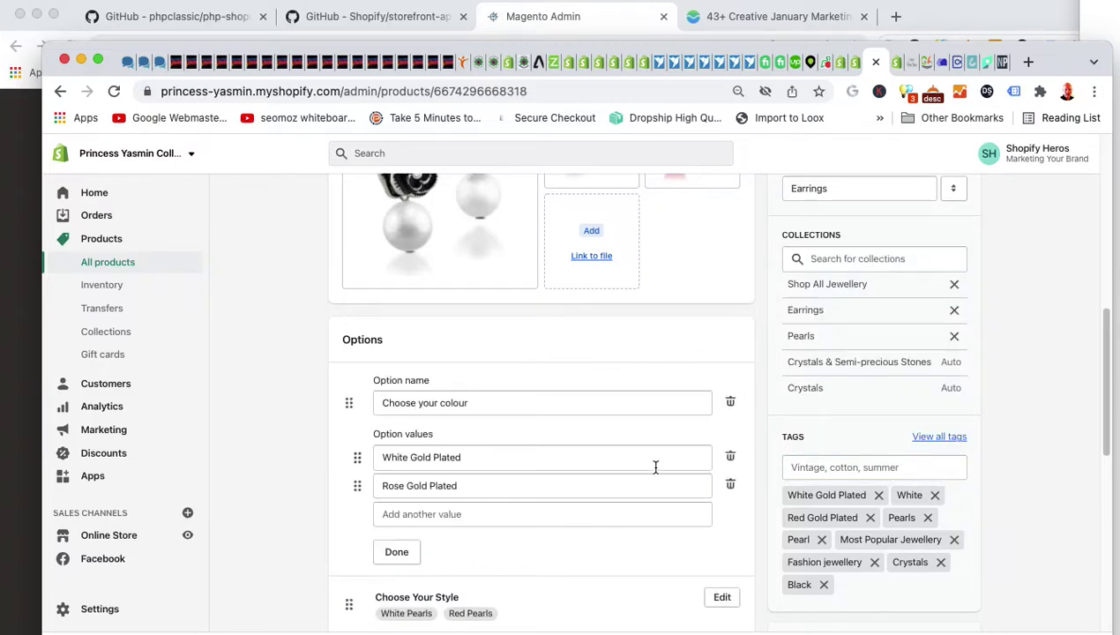
{"action": "scroll", "coordinate": [319, 434], "scroll_direction": "down", "scroll_amount": 3}
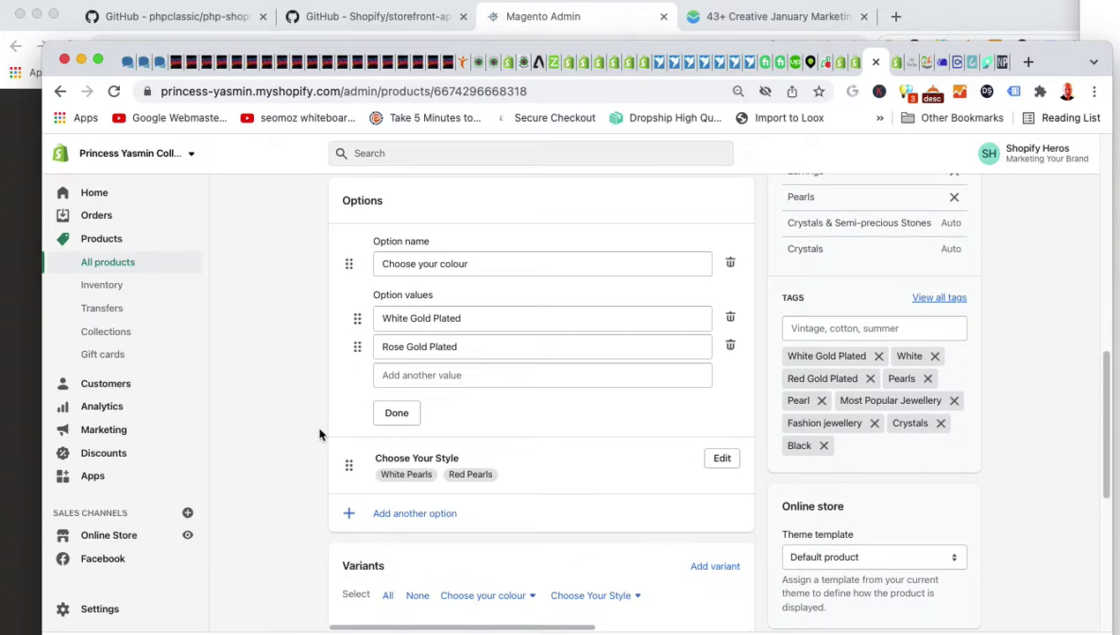
{"action": "scroll", "coordinate": [497, 481], "scroll_direction": "down", "scroll_amount": 6}
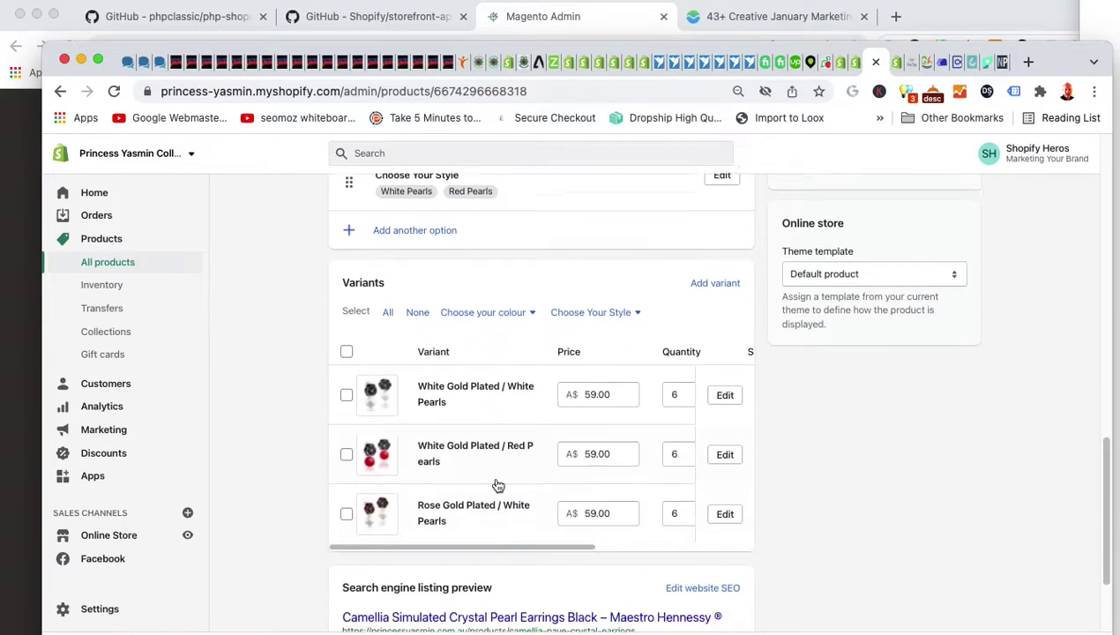
{"action": "scroll", "coordinate": [342, 412], "scroll_direction": "up", "scroll_amount": 6}
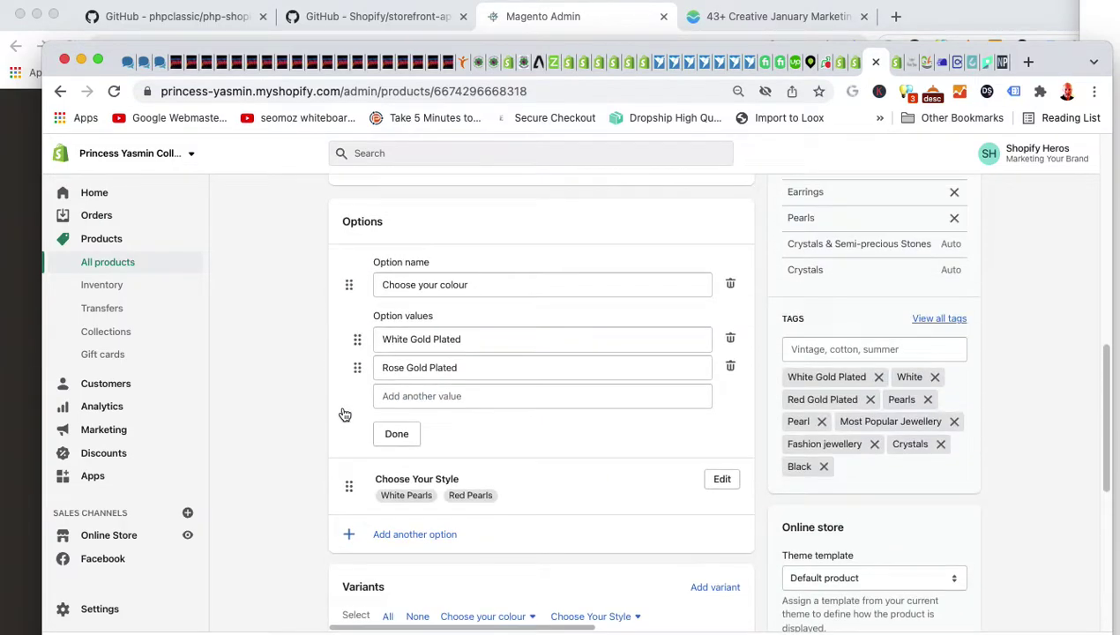
{"action": "left_click", "coordinate": [404, 435]}
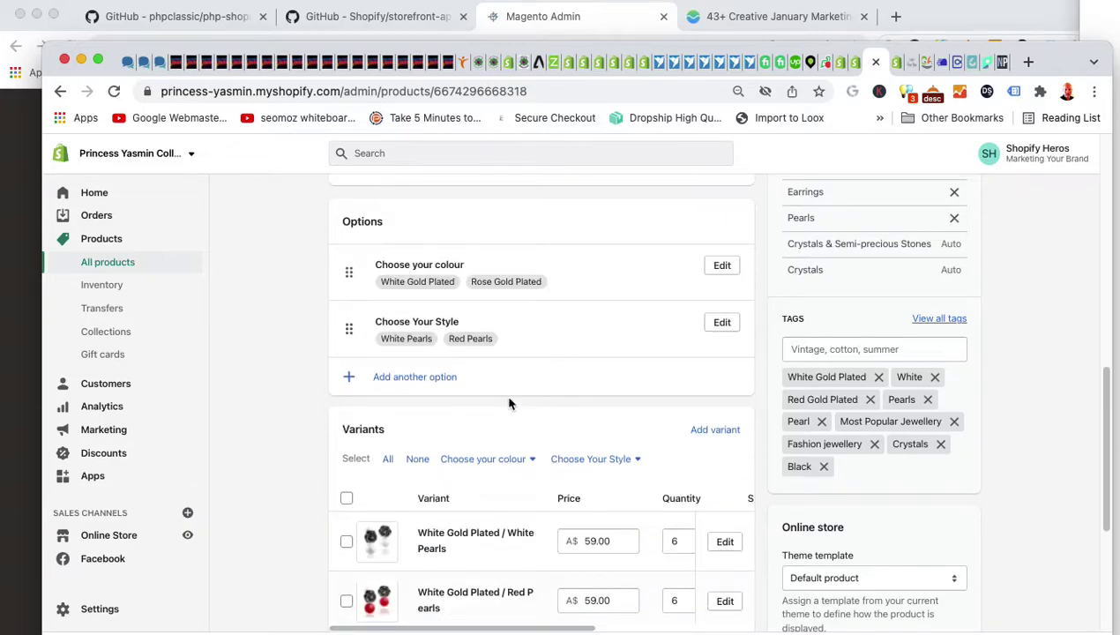
- Add the tag Rose Gold Plating to the product
{"action": "left_click", "coordinate": [831, 350]}
{"action": "type", "text": "Rose Gold"}
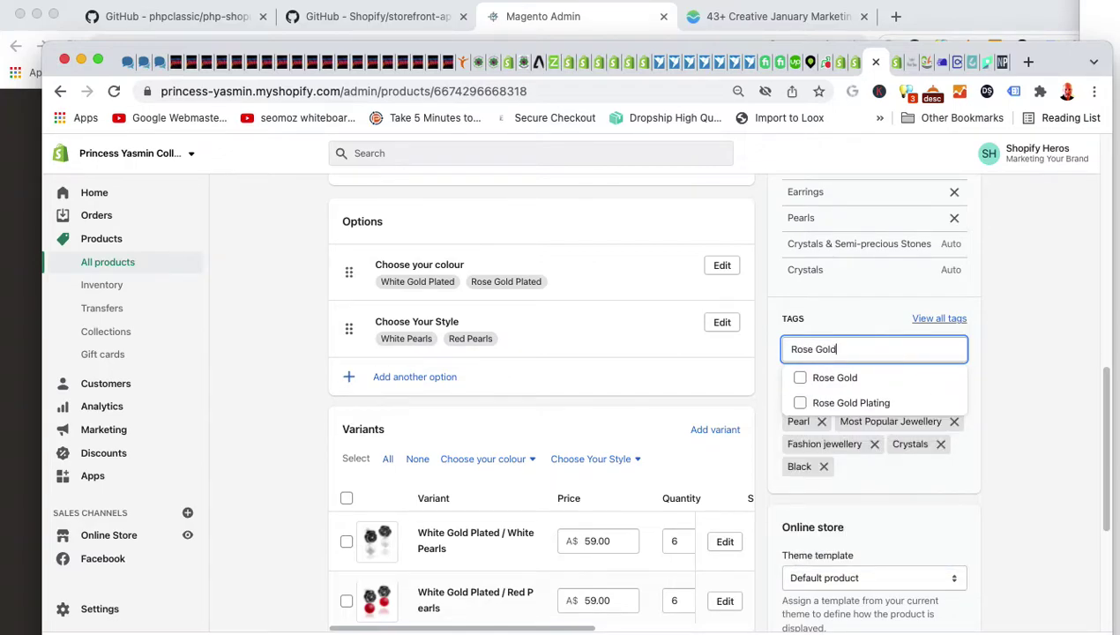
{"action": "type", "text": " Pl"}
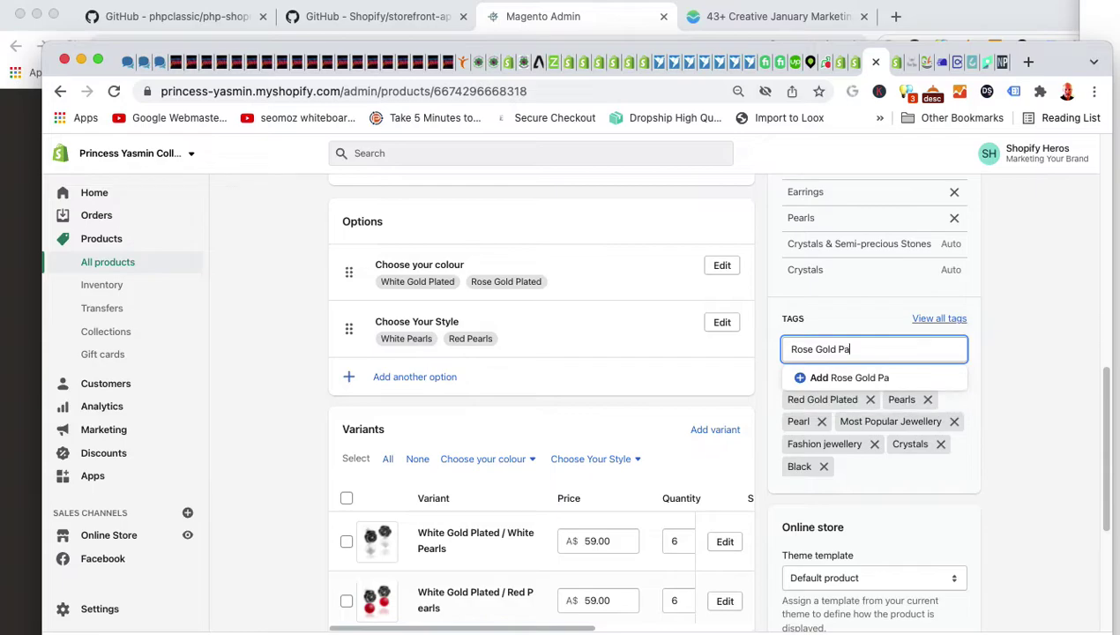
{"action": "type", "text": "ating"}
{"action": "key", "text": "Return"}
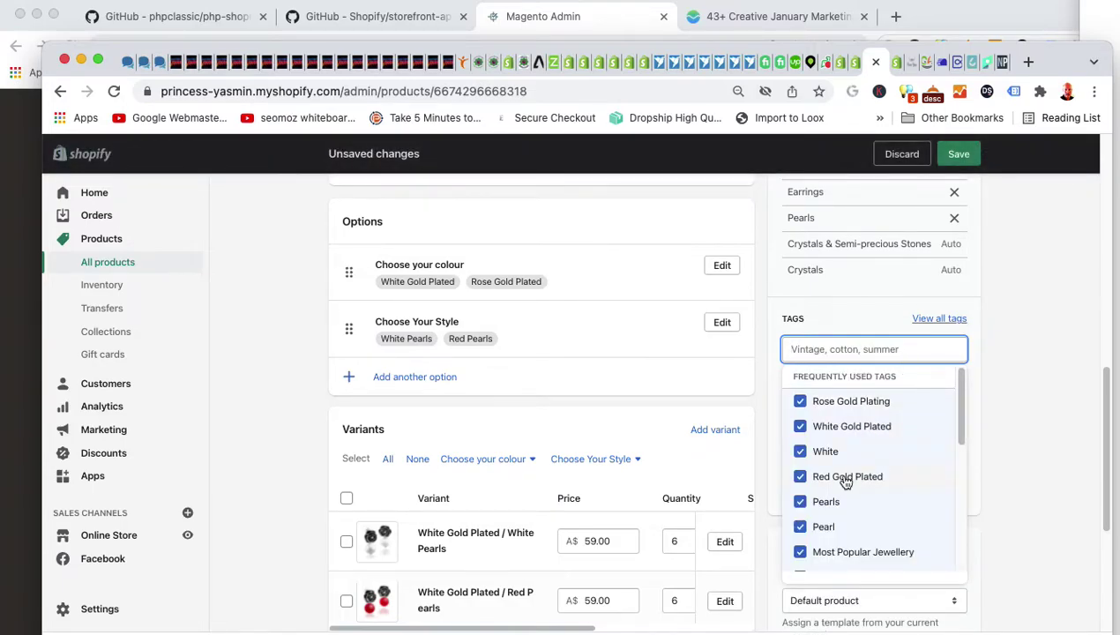
{"action": "type", "text": "Rose Gold"}
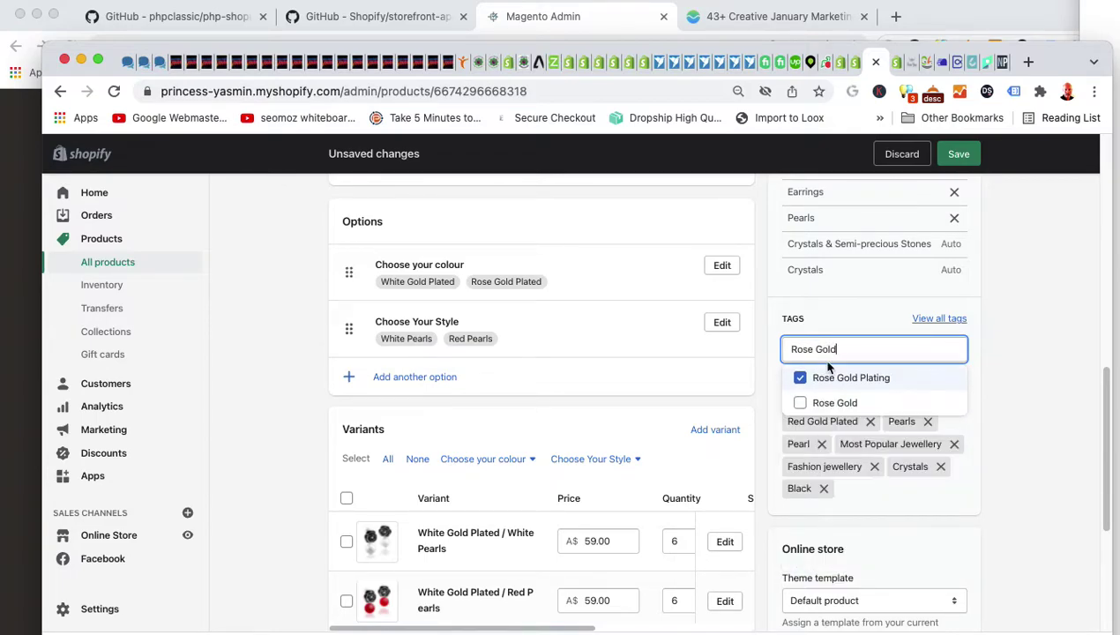
{"action": "left_click", "coordinate": [999, 459]}
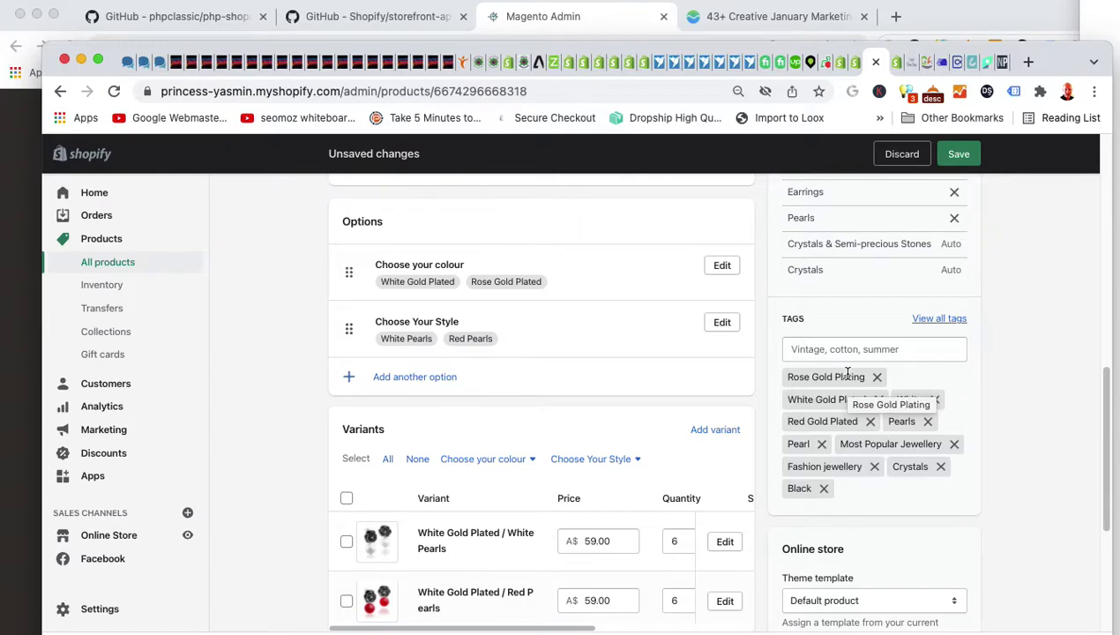
- Open the rose-gold-plated.png asset in the theme code editor and examine its swatch image
{"action": "left_click", "coordinate": [909, 66]}
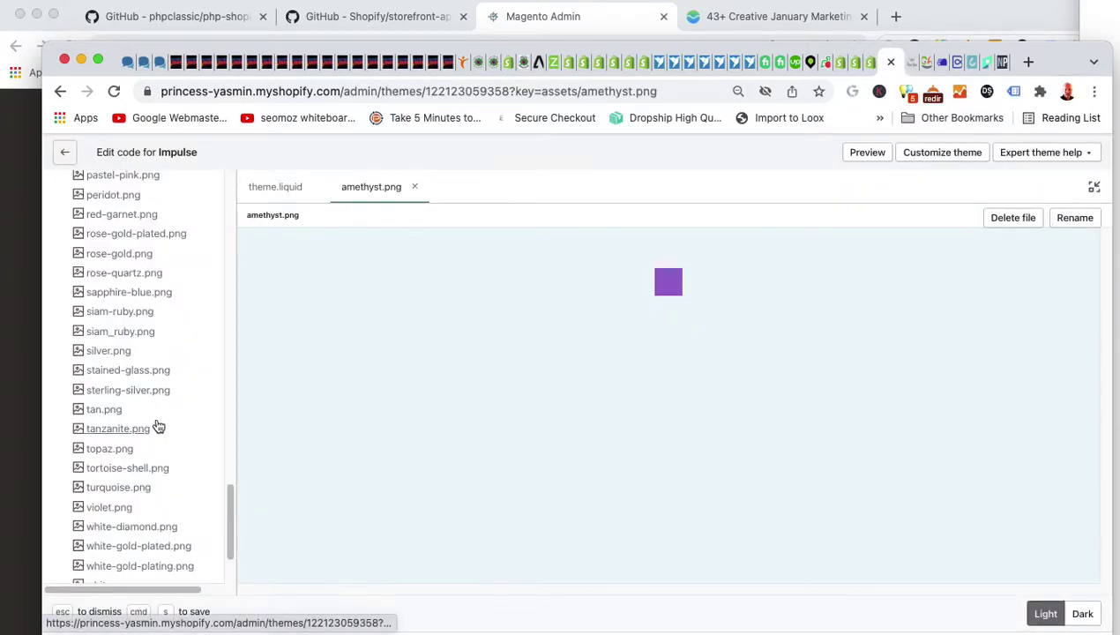
{"action": "left_click", "coordinate": [145, 235]}
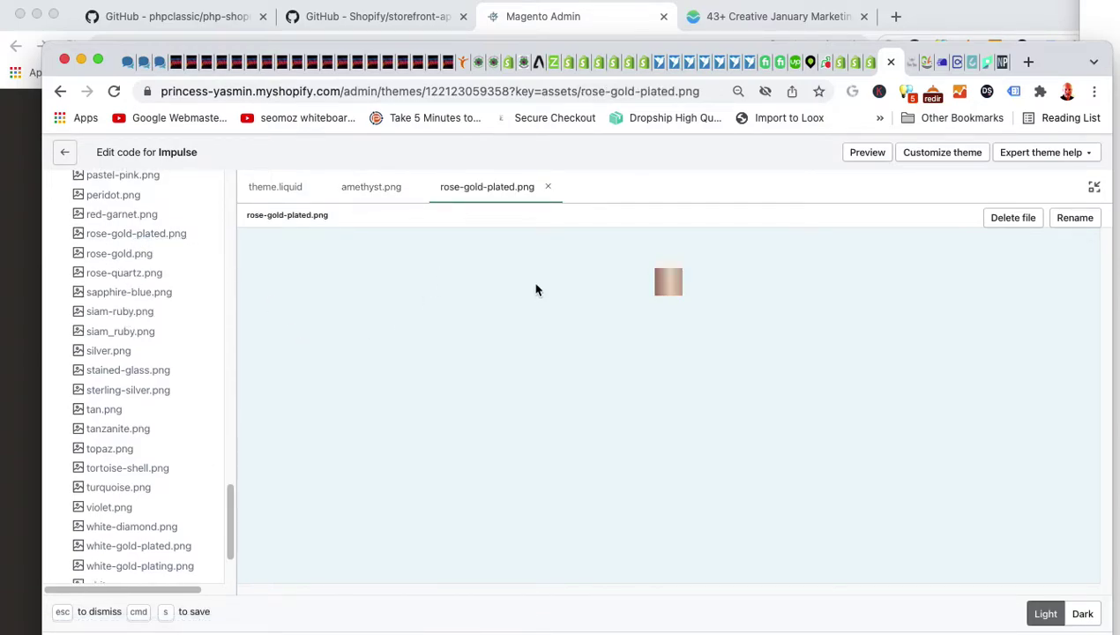
{"action": "right_click", "coordinate": [668, 281]}
{"action": "left_click", "coordinate": [686, 325]}
- Replace the product's Rose Gold Plating tag with Rose Gold Plated and save the product
{"action": "left_click", "coordinate": [869, 62]}
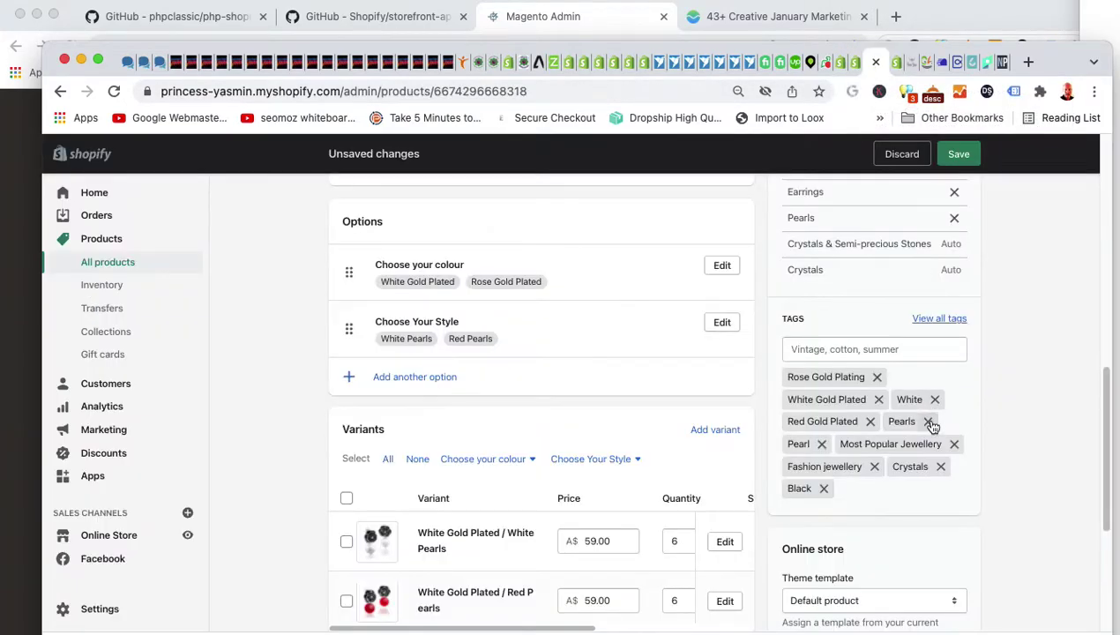
{"action": "left_click", "coordinate": [876, 376]}
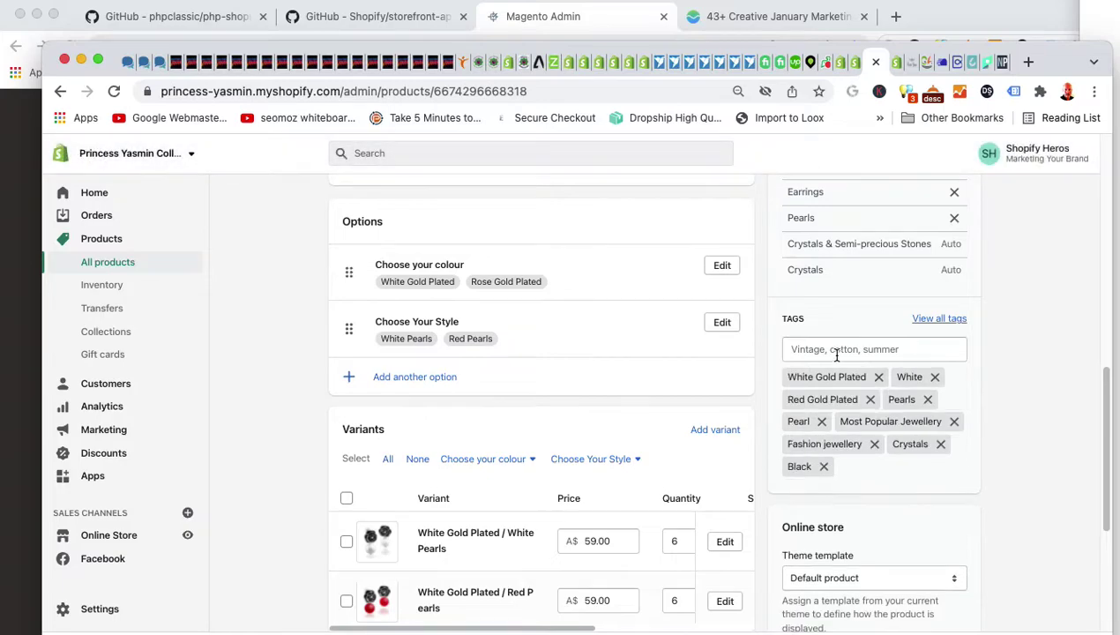
{"action": "left_click", "coordinate": [837, 349]}
{"action": "type", "text": "Rose Gold"}
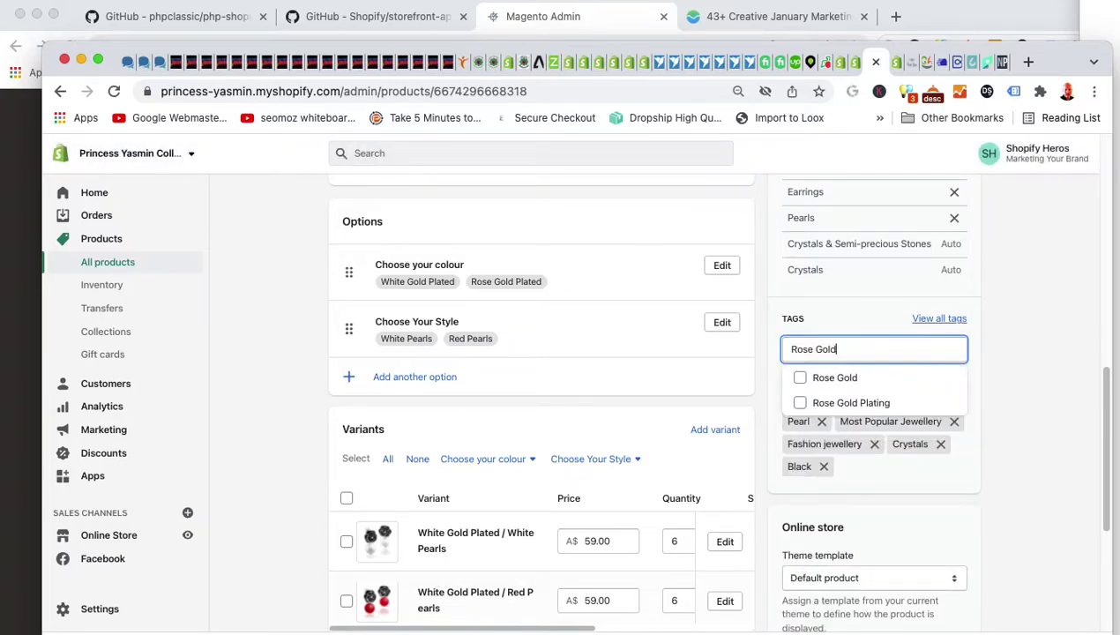
{"action": "type", "text": " Plated"}
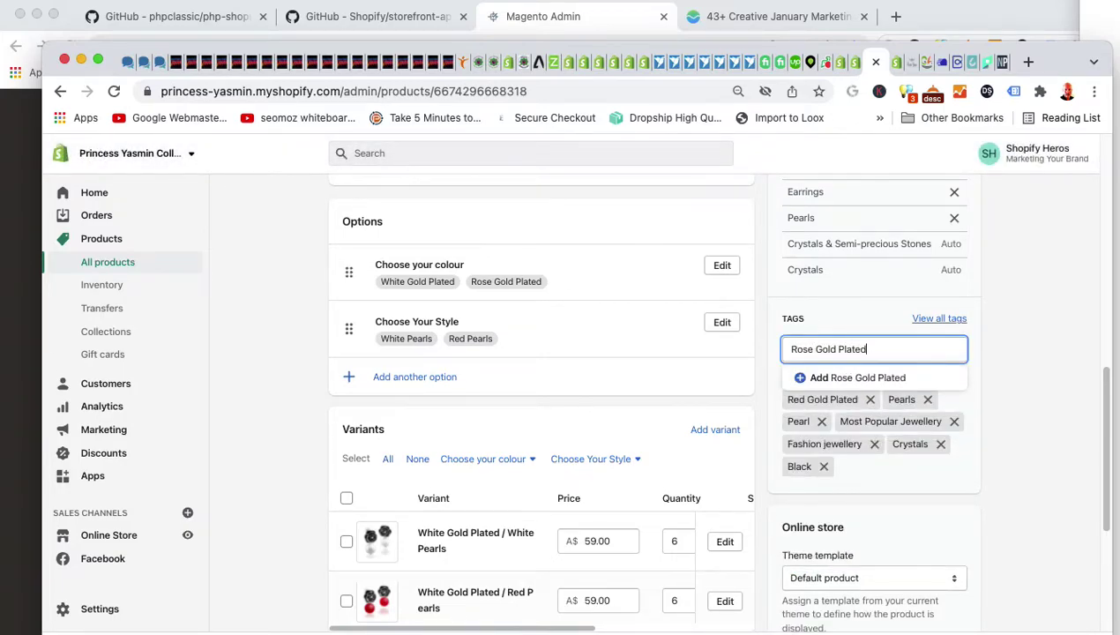
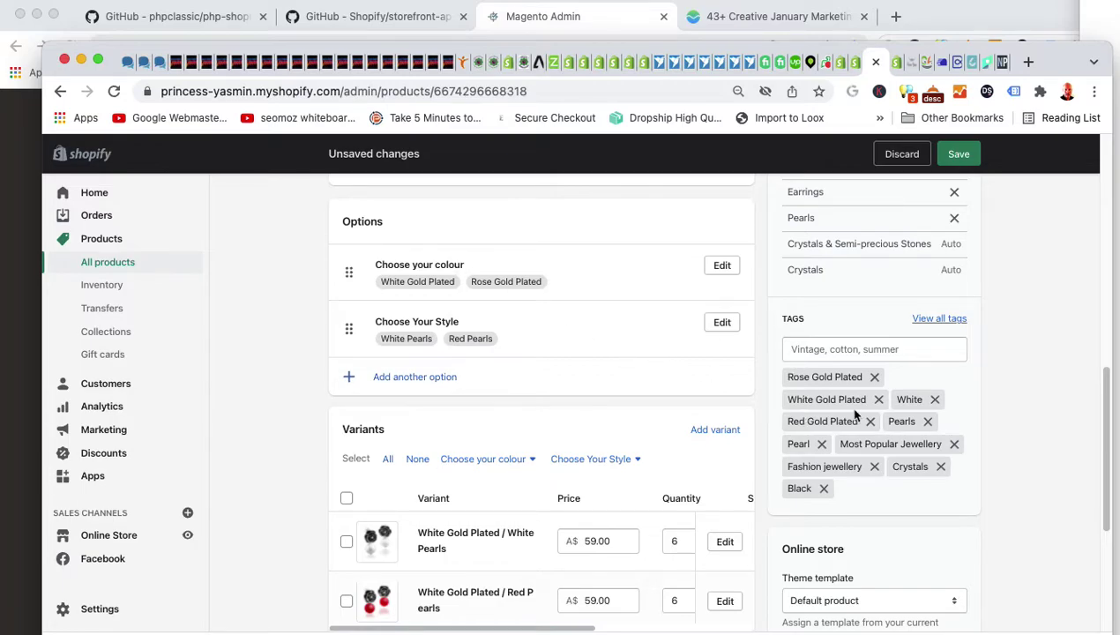
{"action": "left_click", "coordinate": [954, 155]}
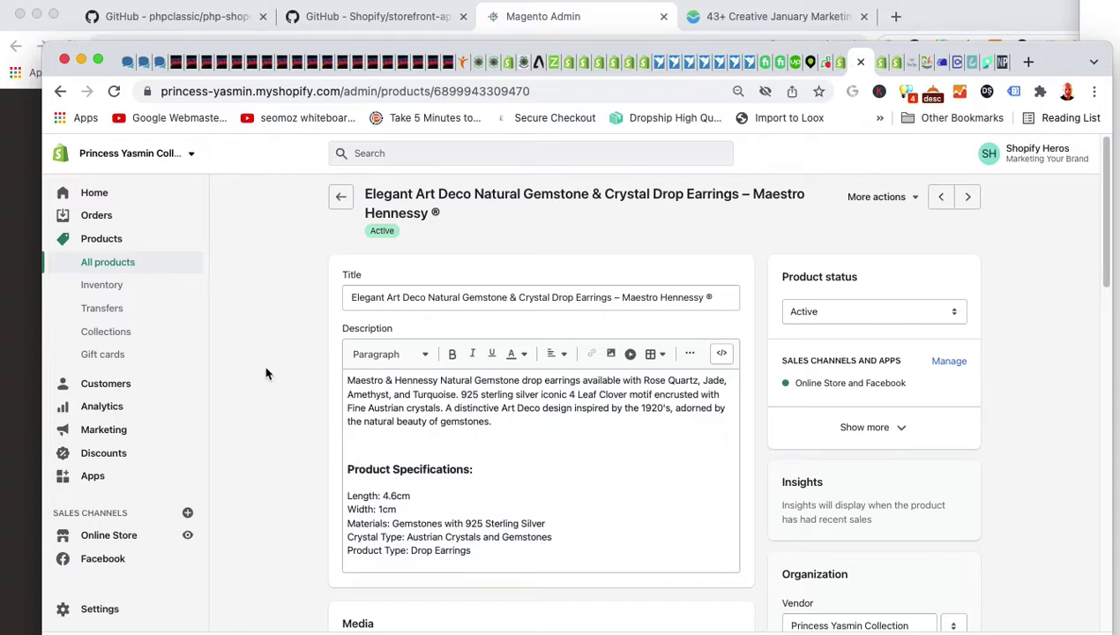
- Open the language editor of the live Impulse theme and show its Products translations
{"action": "left_click", "coordinate": [126, 538]}
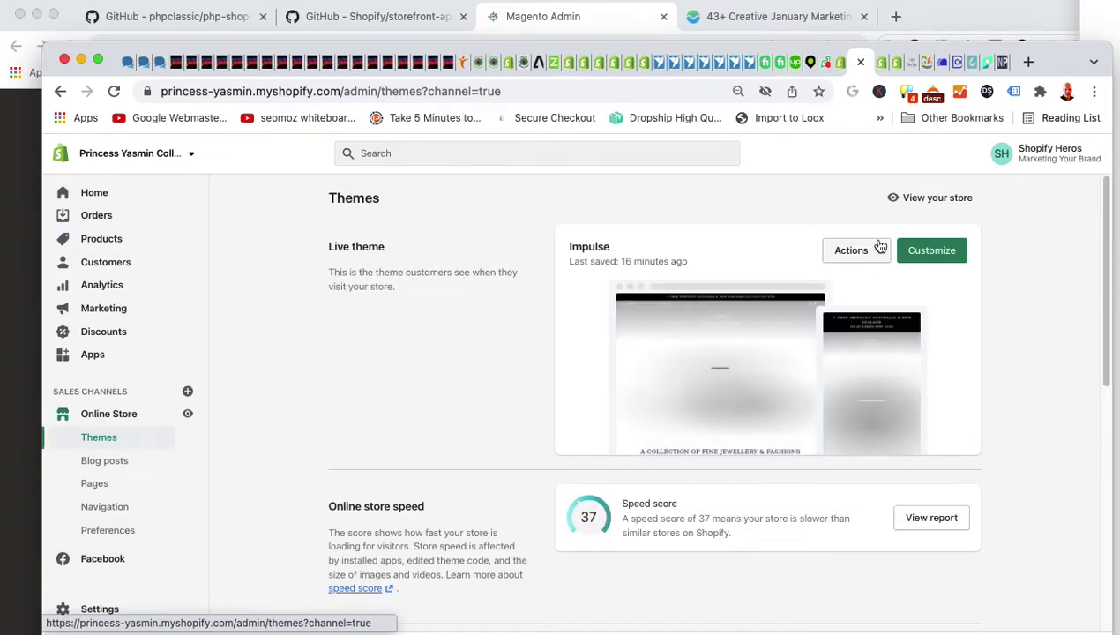
{"action": "left_click", "coordinate": [873, 252]}
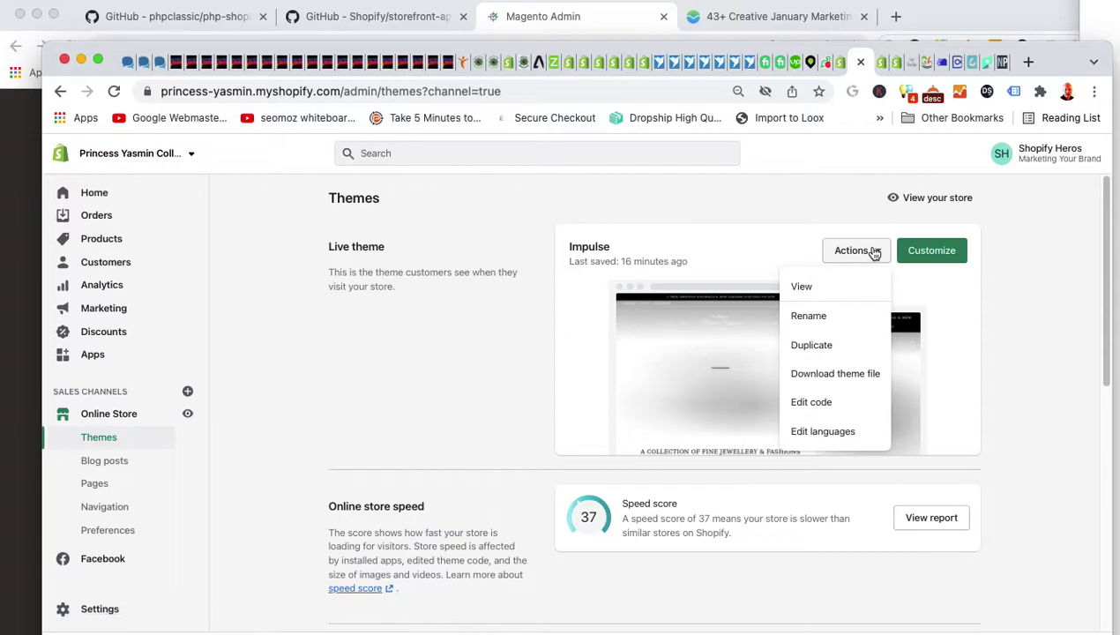
{"action": "left_click", "coordinate": [834, 430]}
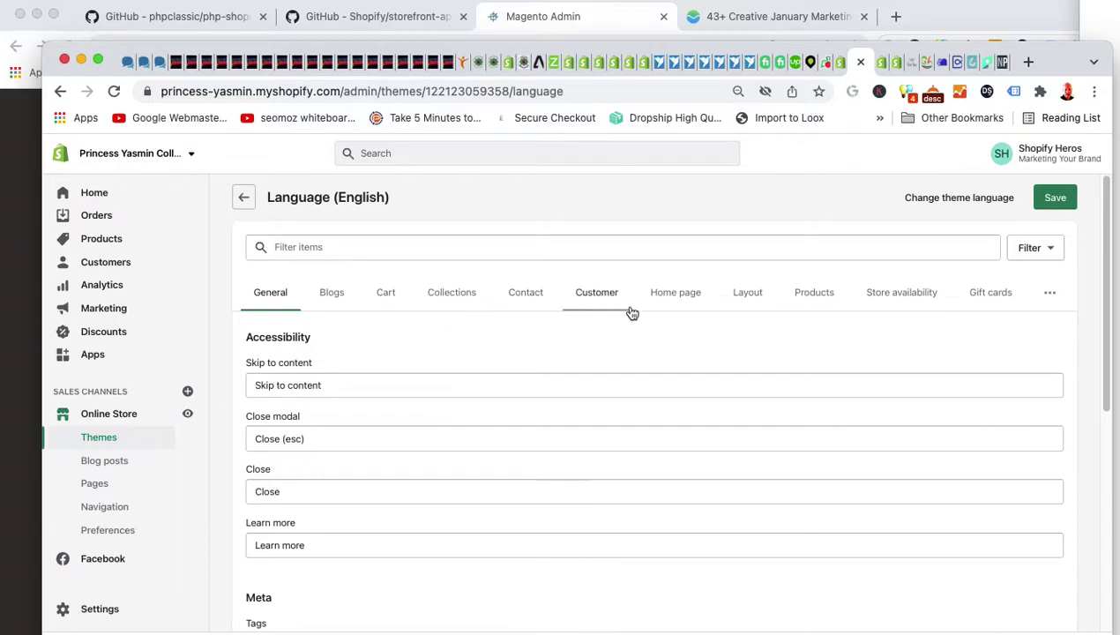
{"action": "left_click", "coordinate": [814, 300]}
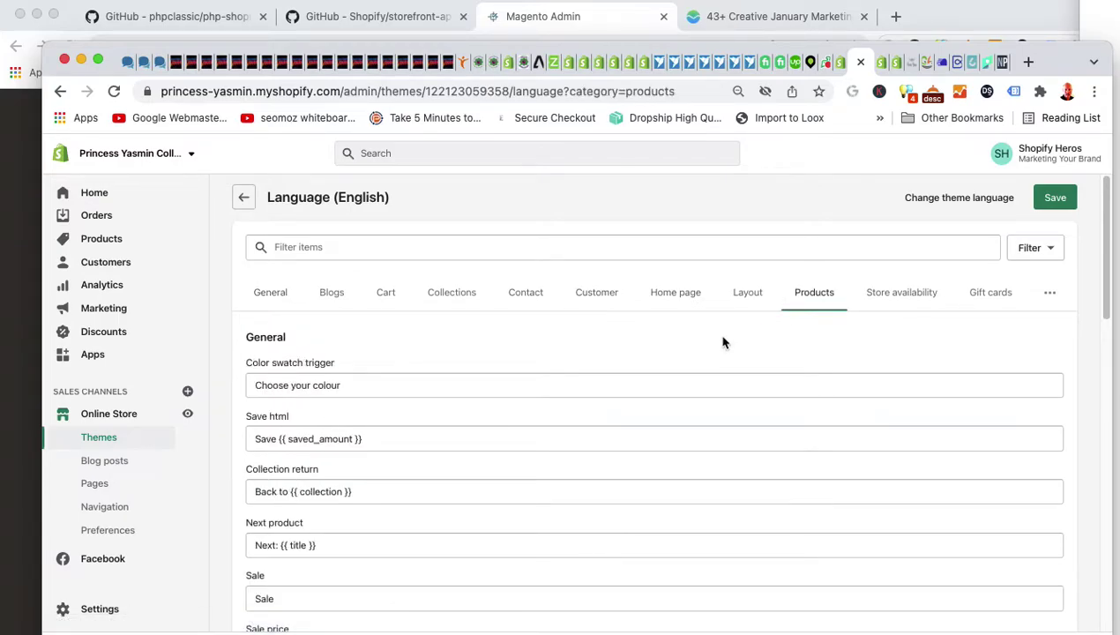
- Set the Color swatch trigger text to "Choose your color"
{"action": "left_click_drag", "start_coordinate": [351, 365], "coordinate": [255, 369]}
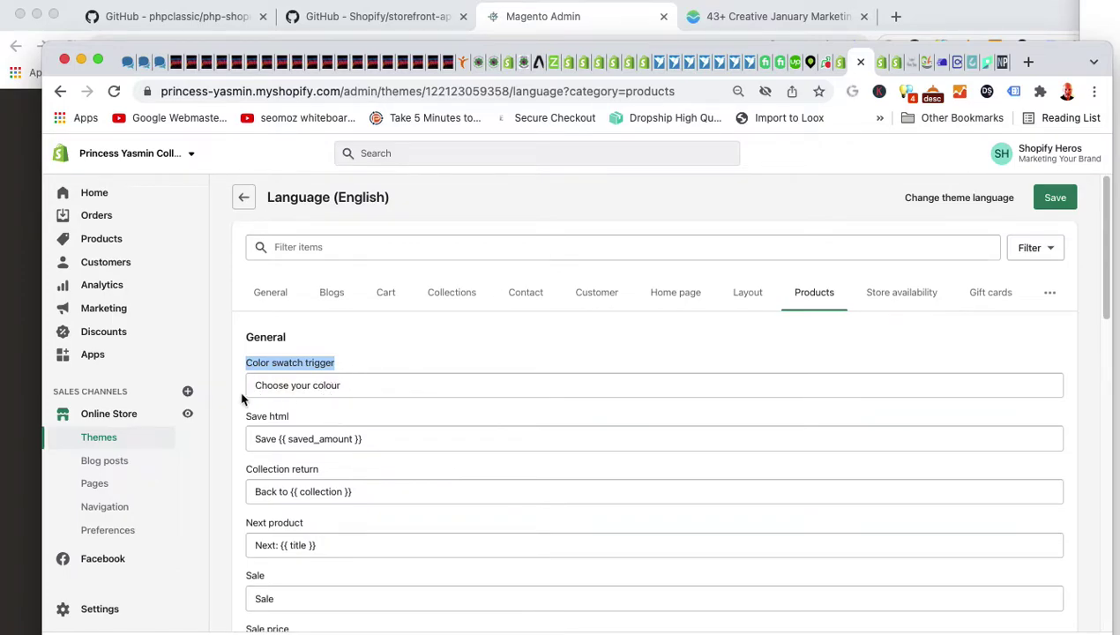
{"action": "left_click", "coordinate": [355, 385]}
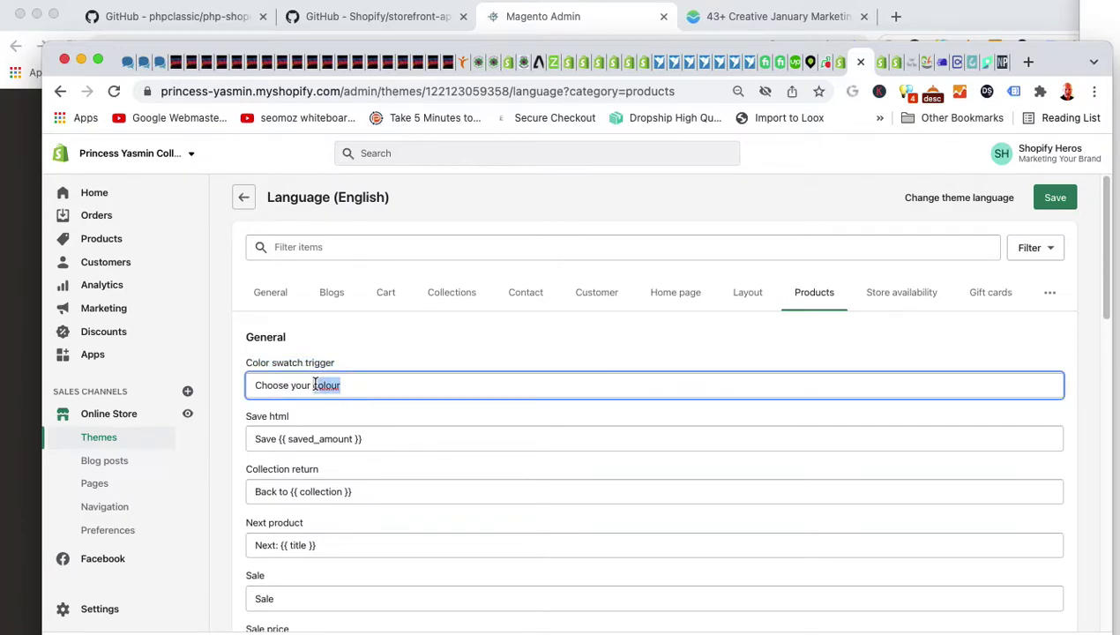
{"action": "type", "text": "co"}
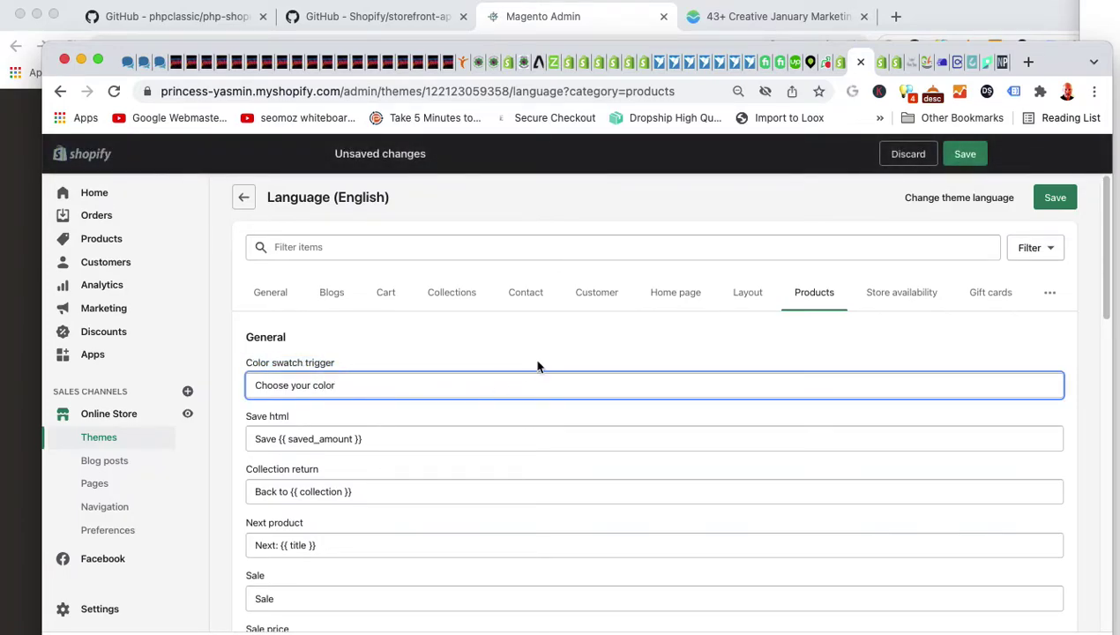
- Return to the Camellia pearl earrings product and check the name of its colour option against the swatch trigger
{"action": "left_click", "coordinate": [881, 63]}
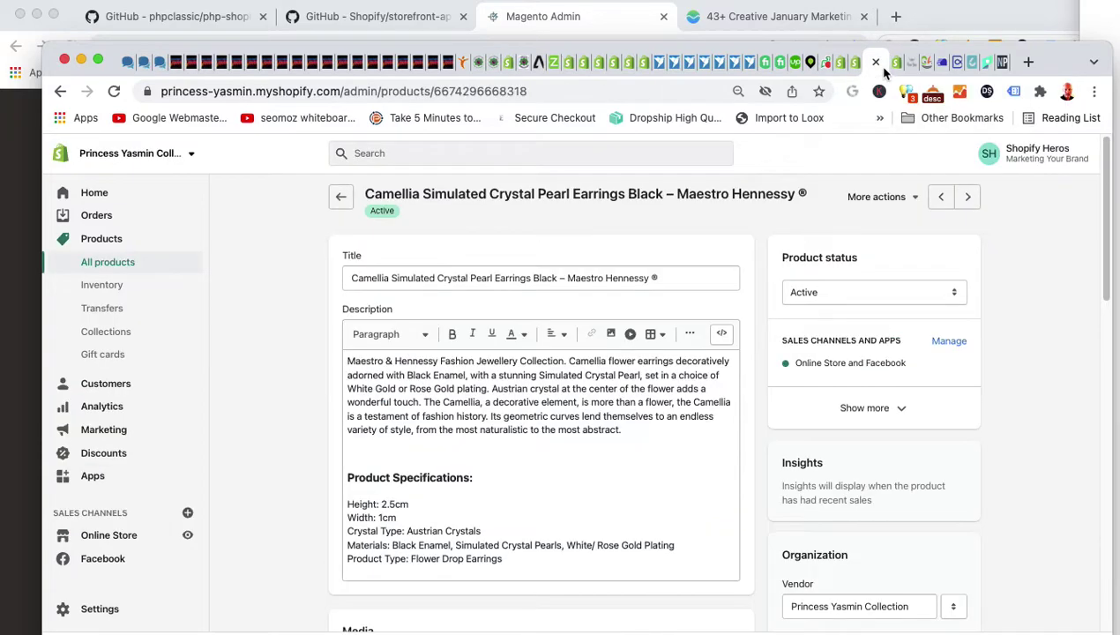
{"action": "scroll", "coordinate": [740, 420], "scroll_direction": "down", "scroll_amount": 5}
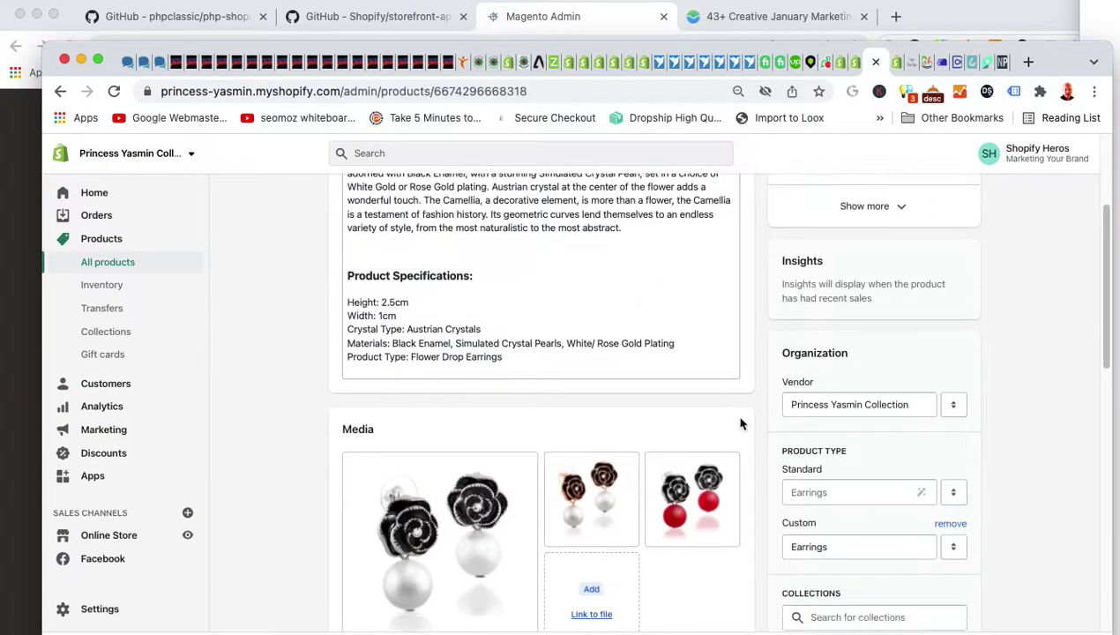
{"action": "scroll", "coordinate": [751, 425], "scroll_direction": "down", "scroll_amount": 3}
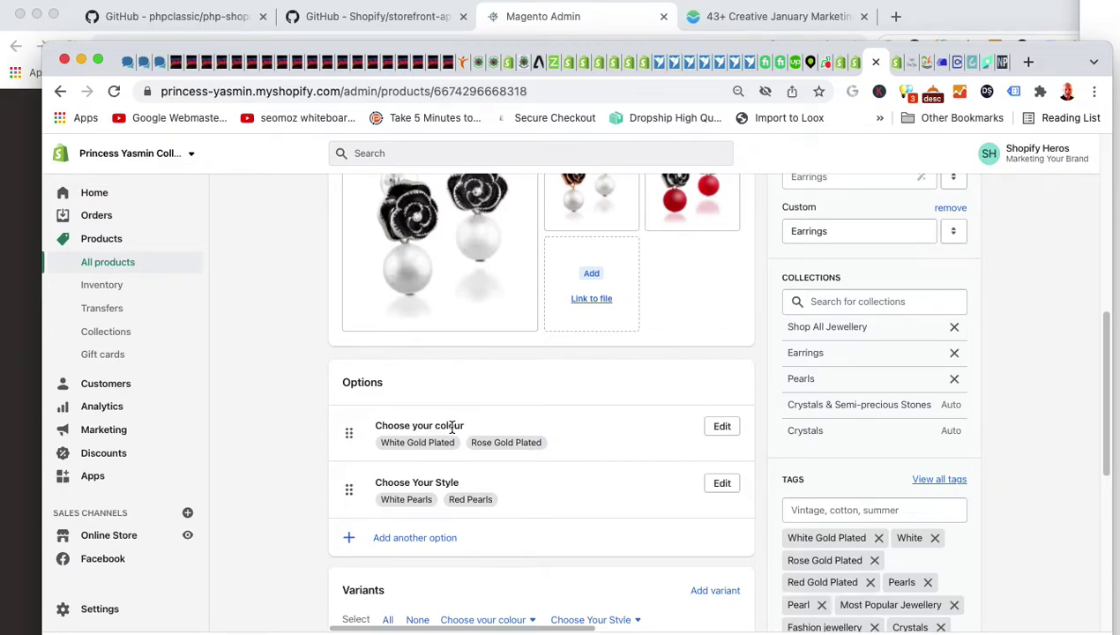
- Return to the theme's language editor and undo the last change to the Color swatch trigger text
{"action": "left_click", "coordinate": [857, 63]}
{"action": "key", "text": "ctrl+z"}
{"action": "left_click", "coordinate": [460, 358]}
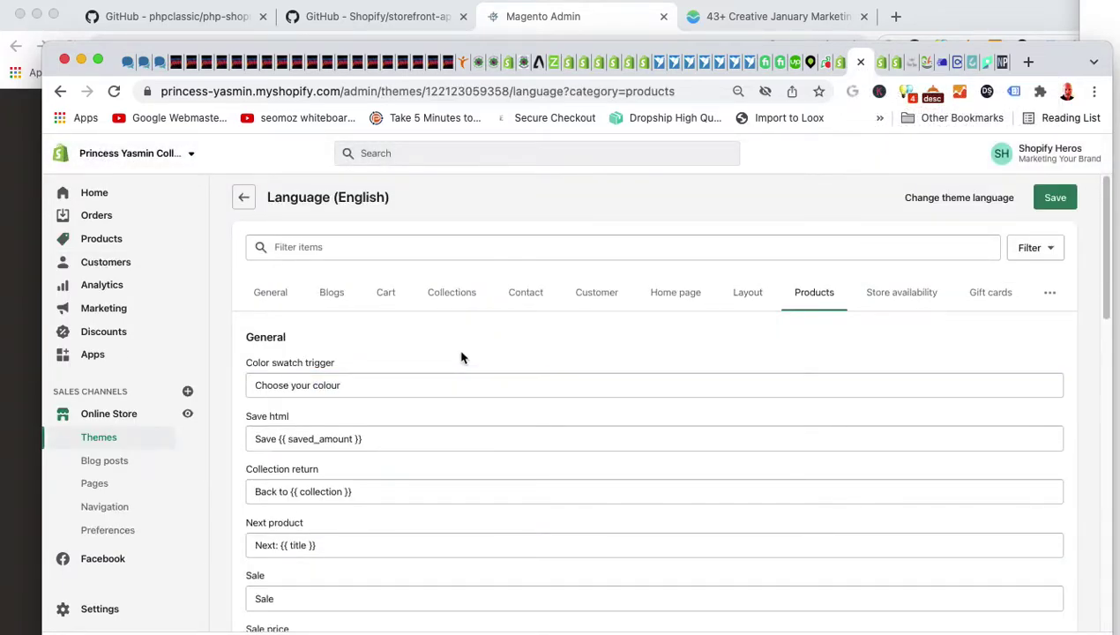
{"action": "double_click", "coordinate": [365, 384]}
{"action": "left_click_drag", "start_coordinate": [368, 380], "coordinate": [283, 373]}
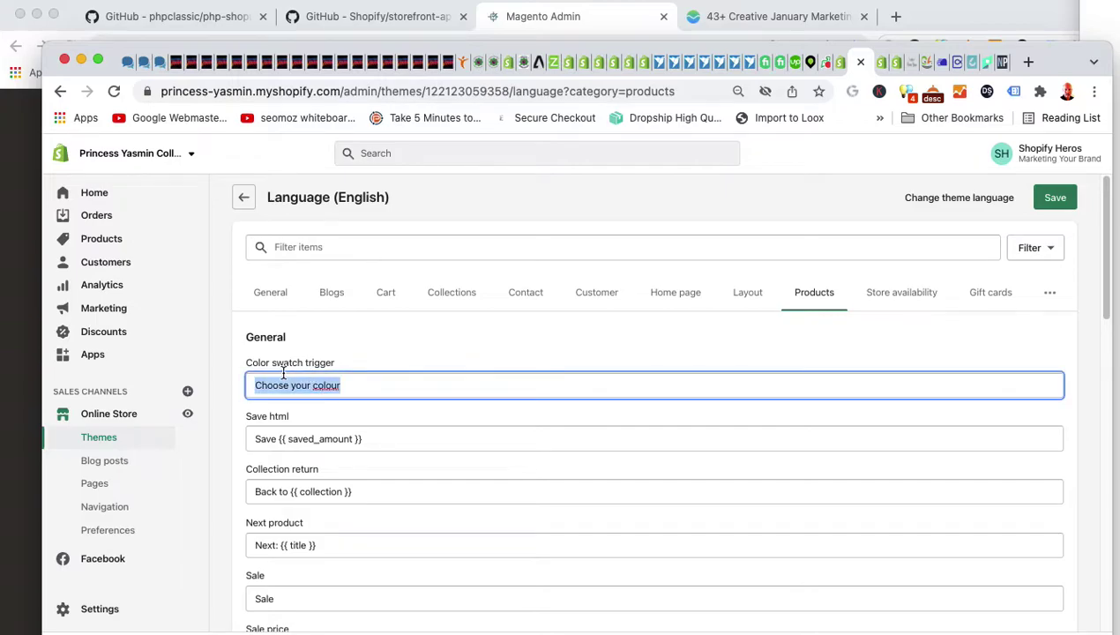
{"action": "left_click", "coordinate": [456, 354]}
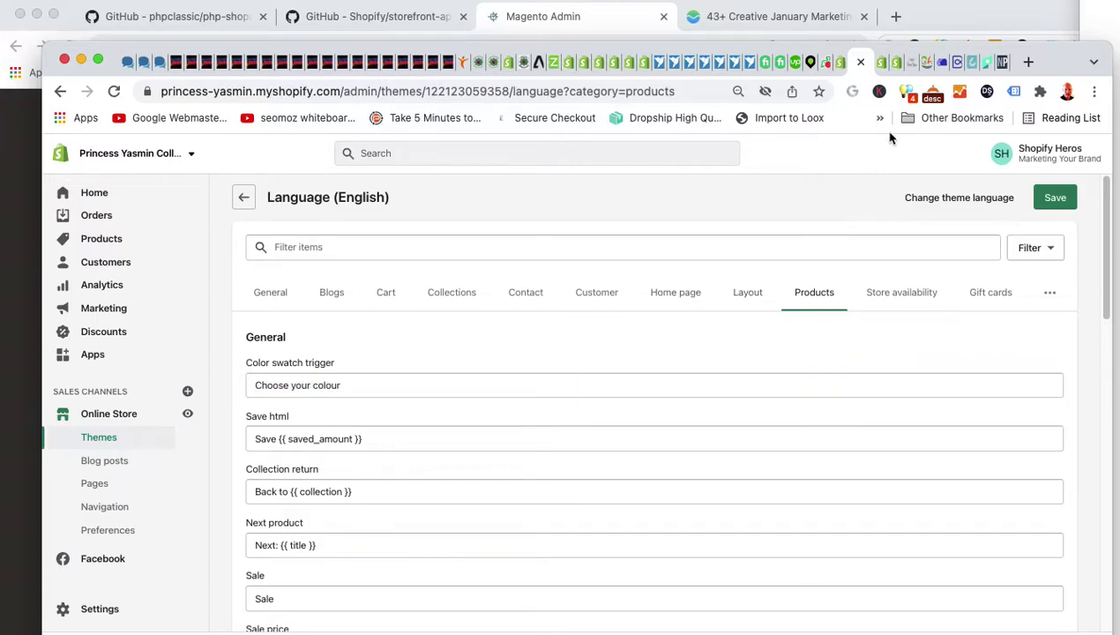
- Compare the storefront swatches, the swatch image assets and the earrings product's colour option with the theme's Color swatch trigger
{"action": "left_click", "coordinate": [892, 61]}
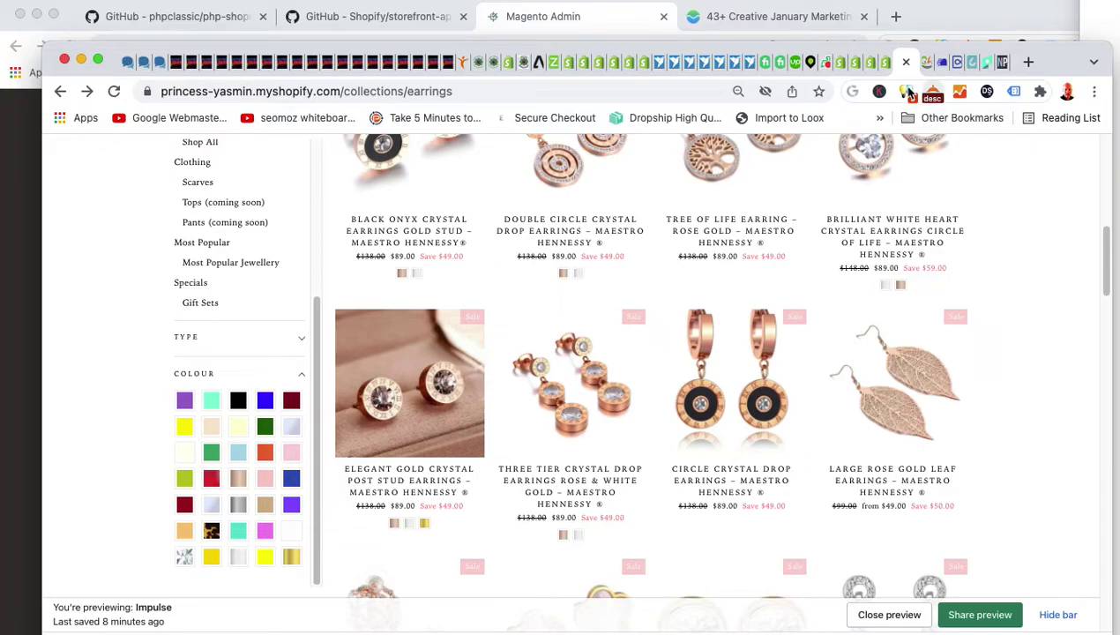
{"action": "left_click", "coordinate": [879, 61]}
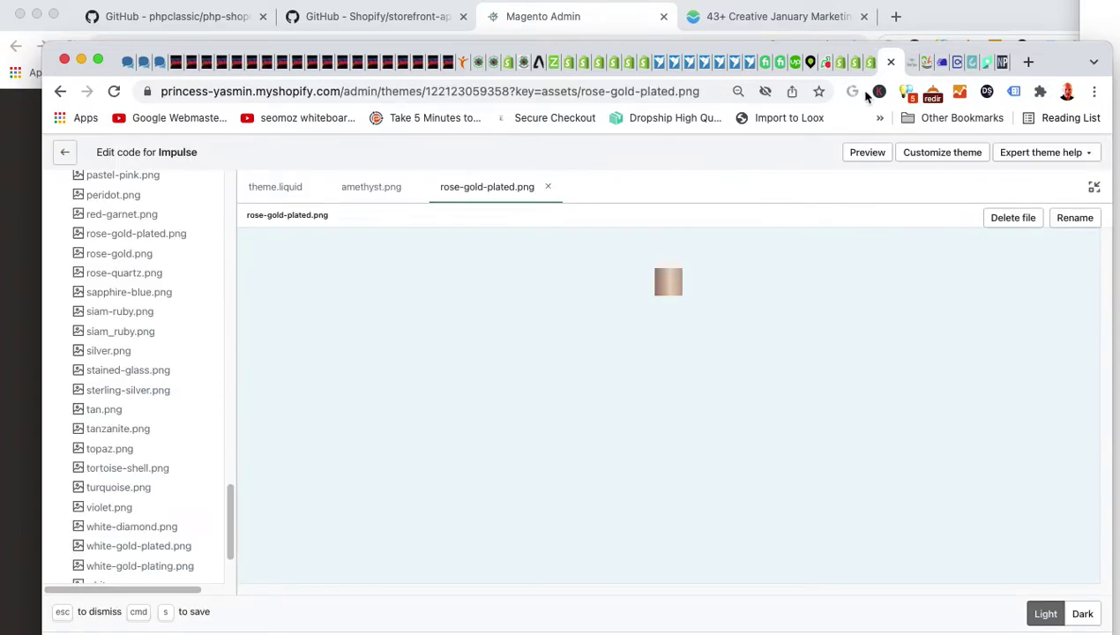
{"action": "left_click", "coordinate": [867, 64]}
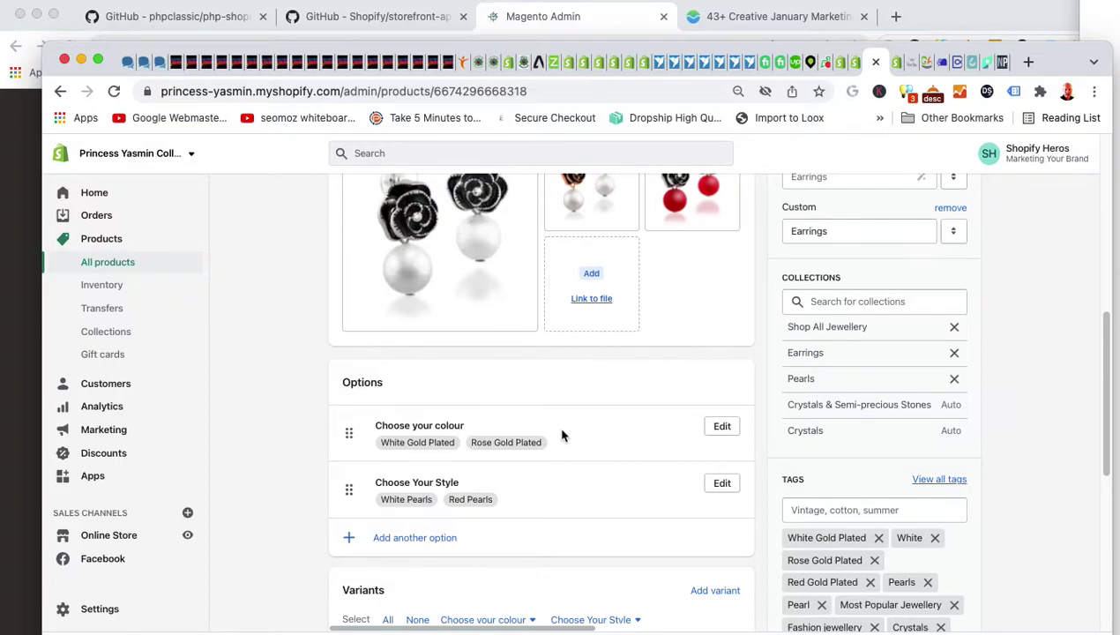
{"action": "left_click", "coordinate": [860, 62]}
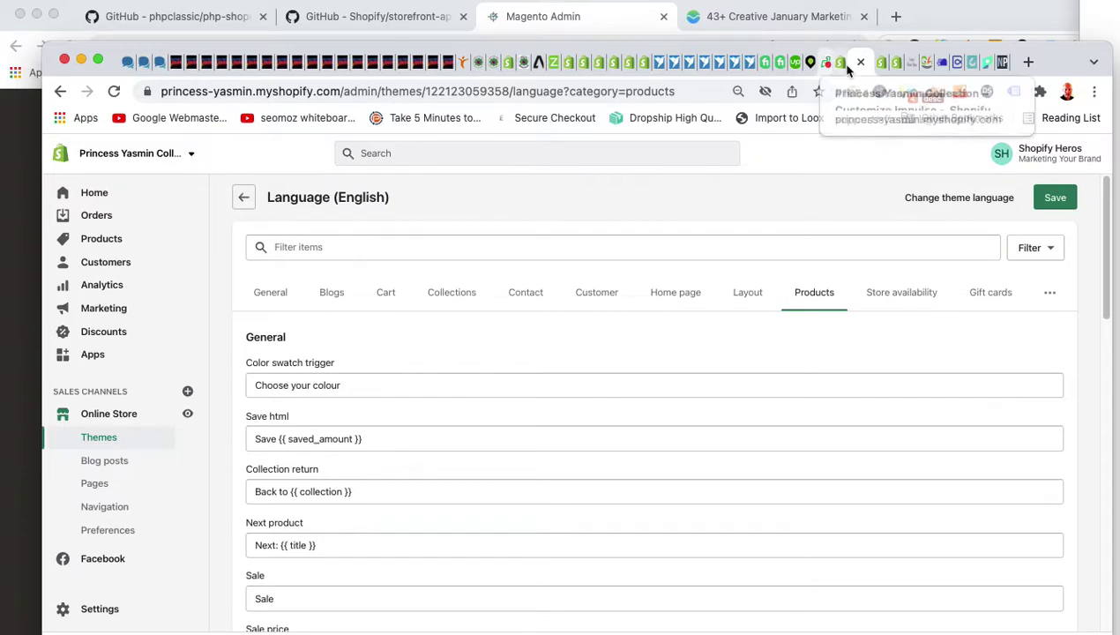
{"action": "left_click", "coordinate": [862, 63]}
{"action": "left_click", "coordinate": [865, 62]}
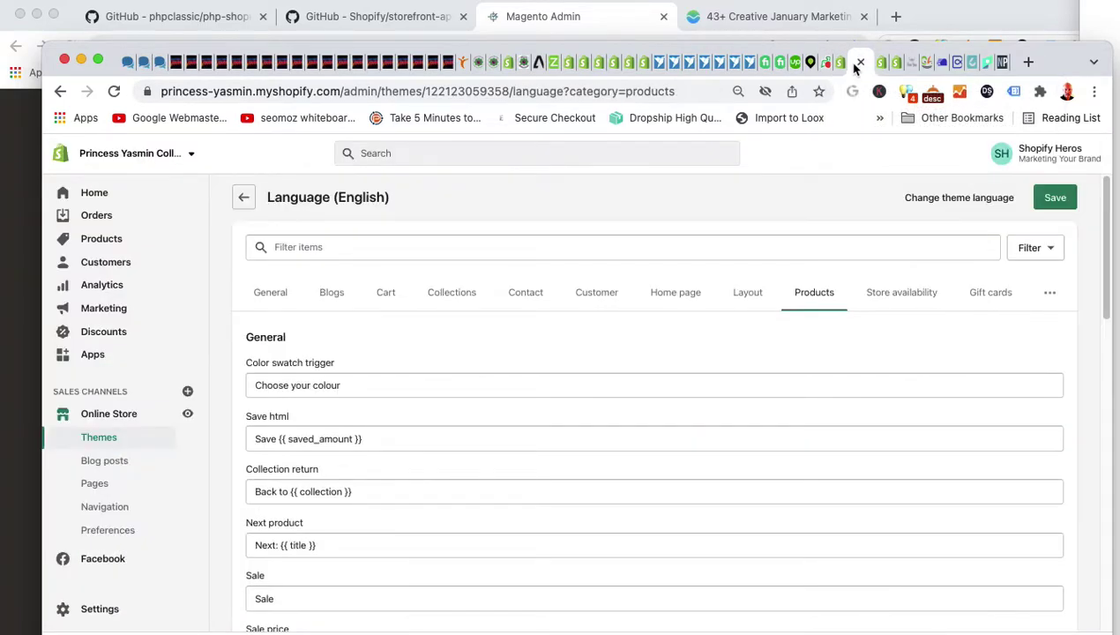
- Reopen the live Impulse theme in the theme customizer and show its Default collection template
{"action": "left_click", "coordinate": [834, 62]}
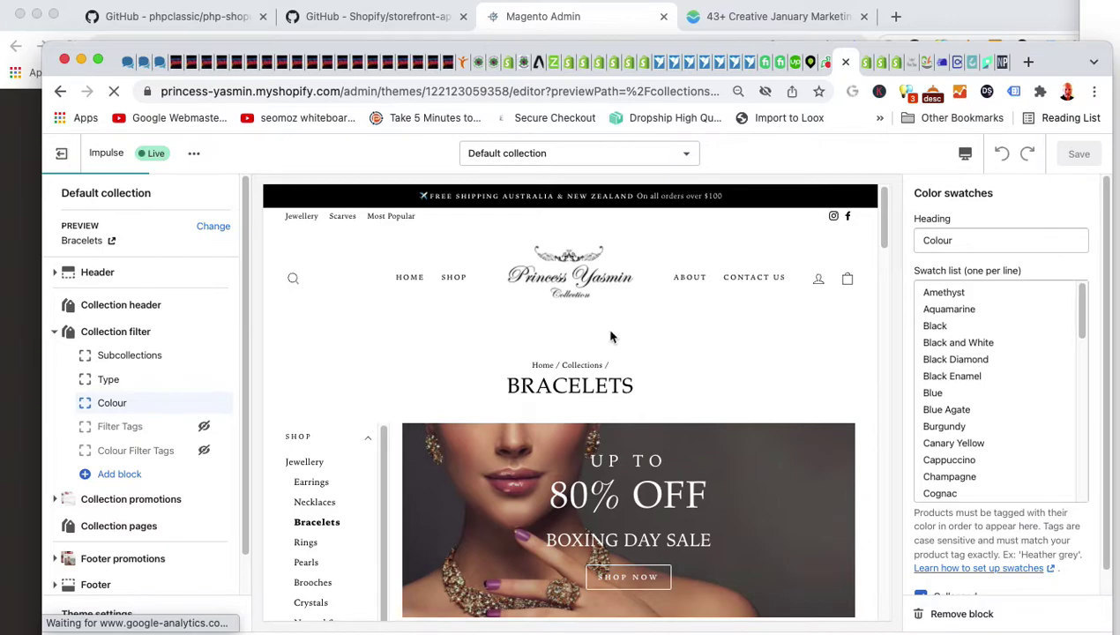
{"action": "left_click", "coordinate": [61, 154]}
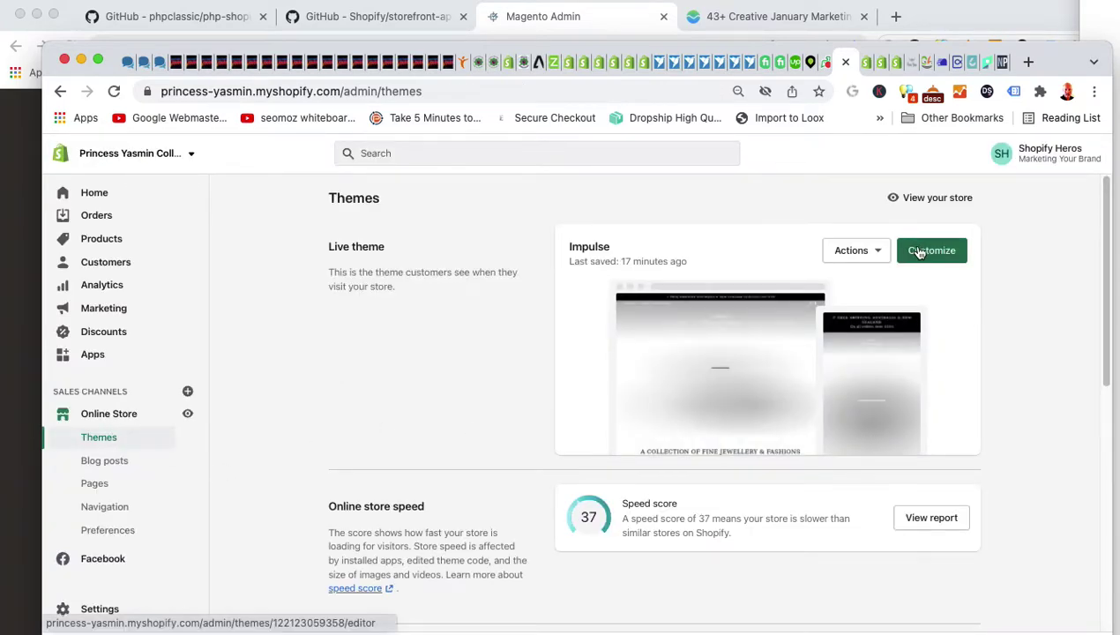
{"action": "left_click", "coordinate": [925, 249]}
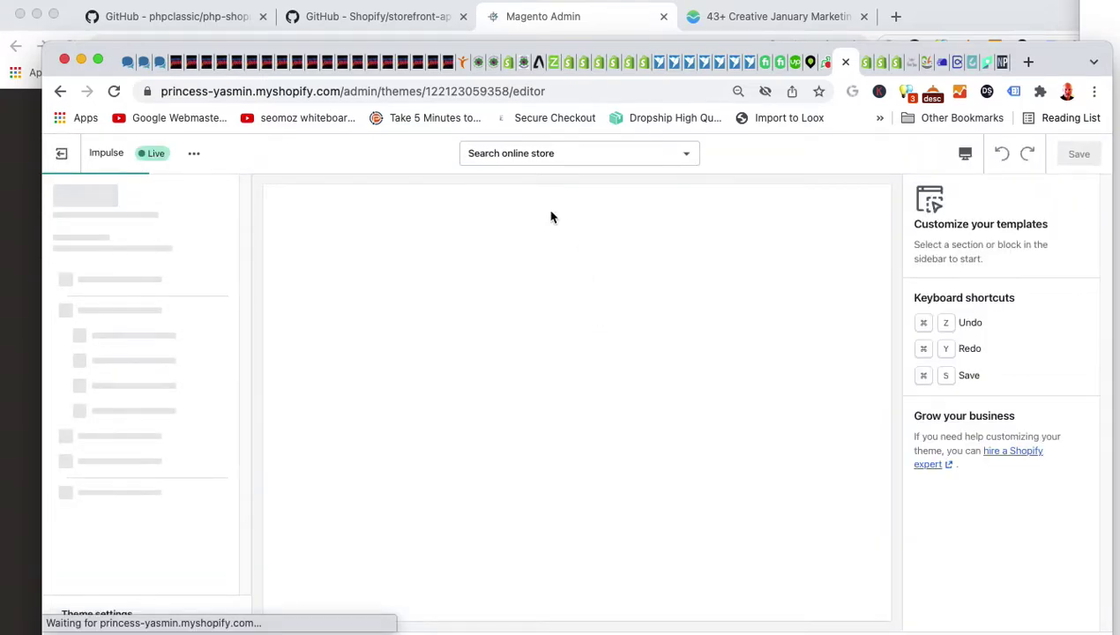
{"action": "left_click", "coordinate": [508, 163]}
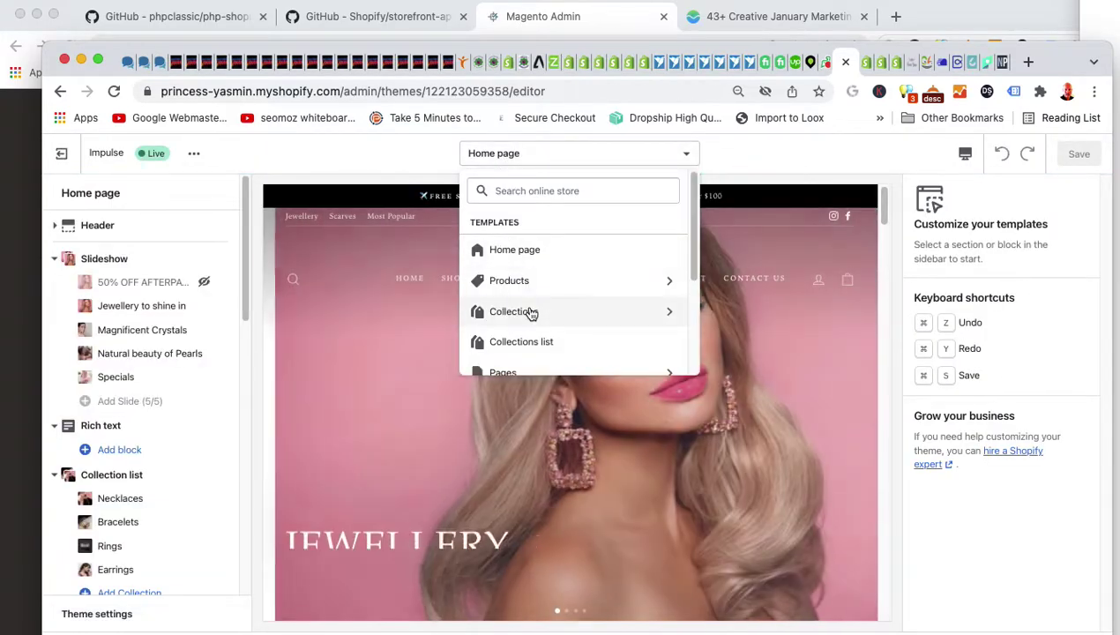
{"action": "left_click", "coordinate": [529, 312]}
{"action": "left_click", "coordinate": [520, 255]}
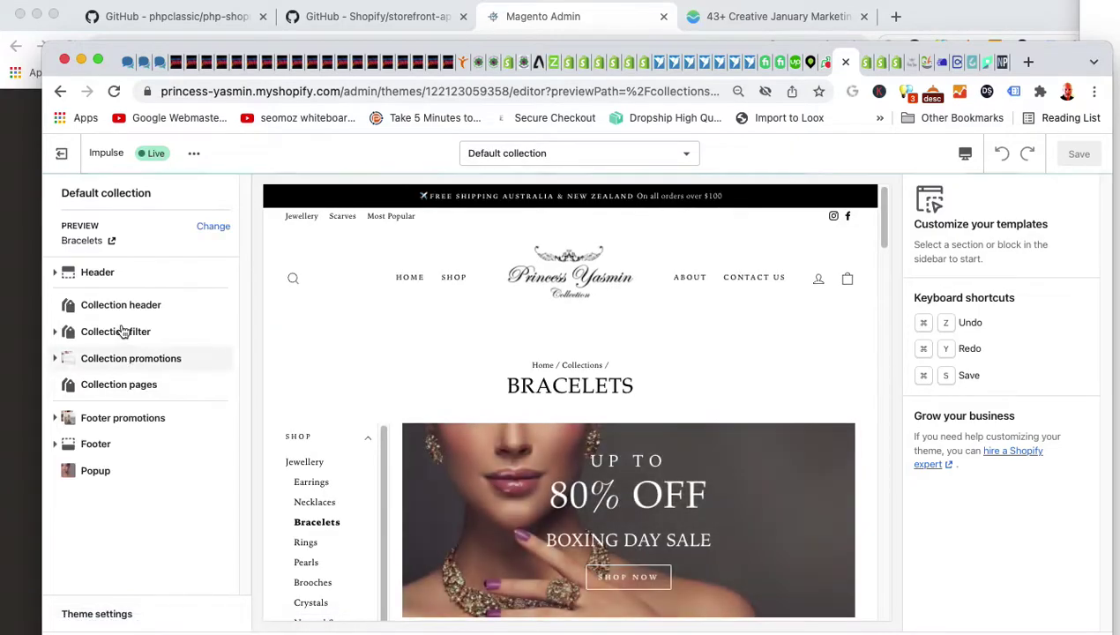
- Open the Colour block of the Collection filter and examine its swatch list and heading
{"action": "left_click", "coordinate": [121, 332]}
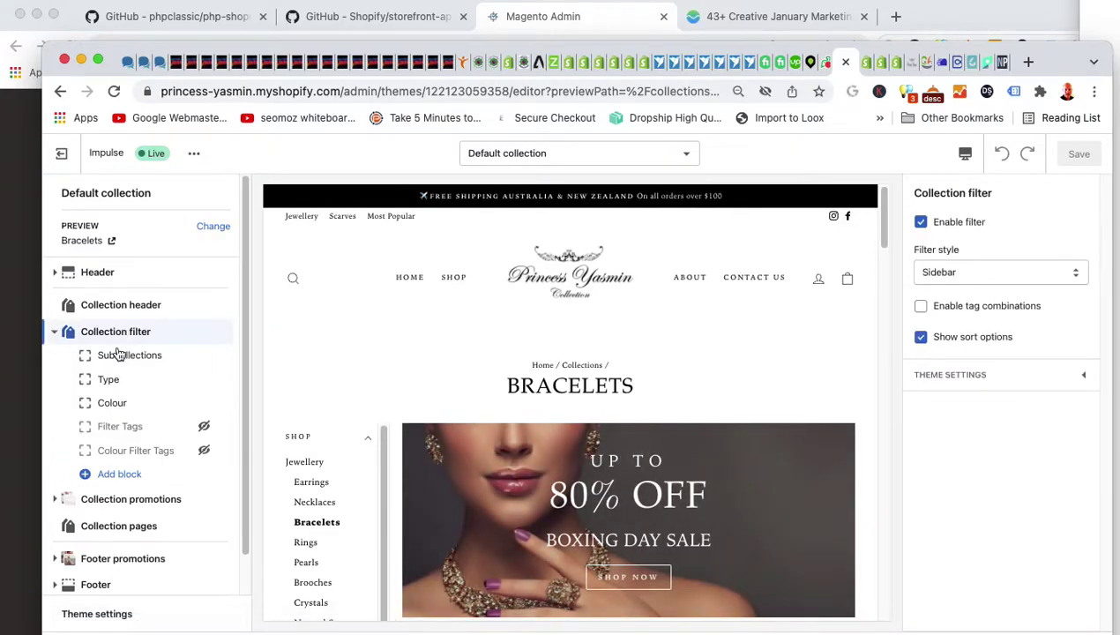
{"action": "left_click", "coordinate": [118, 403]}
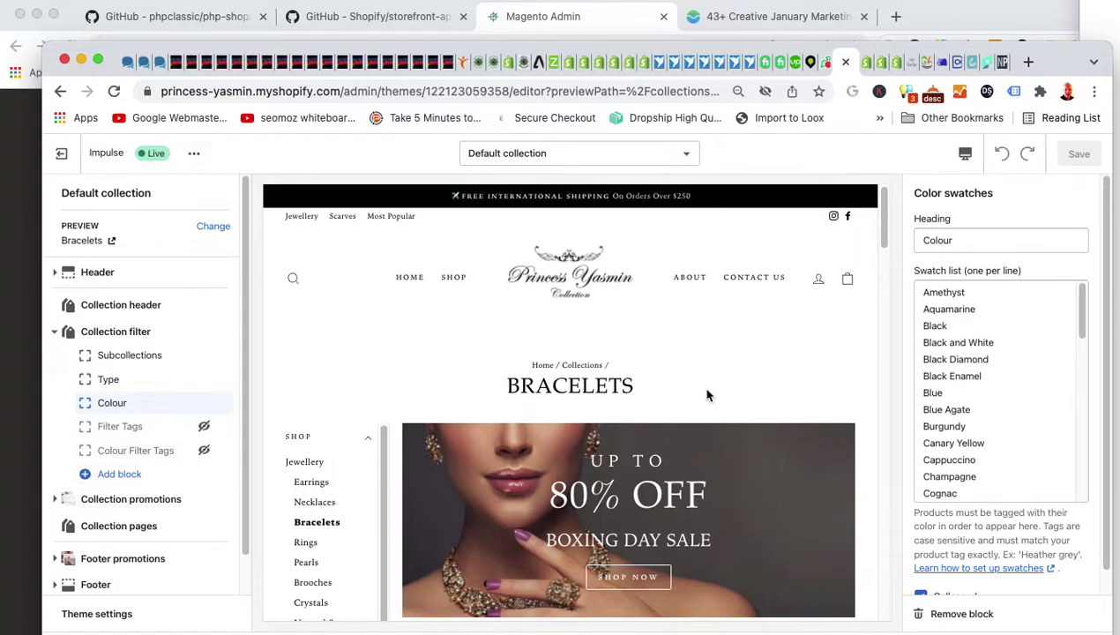
{"action": "left_click", "coordinate": [1032, 335]}
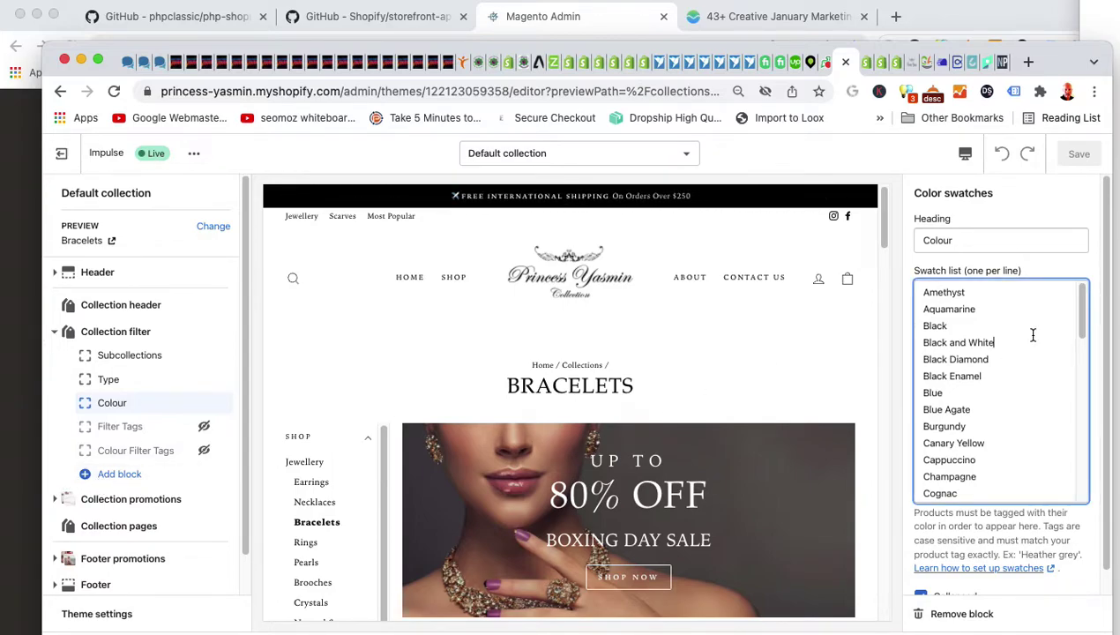
{"action": "left_click", "coordinate": [984, 240]}
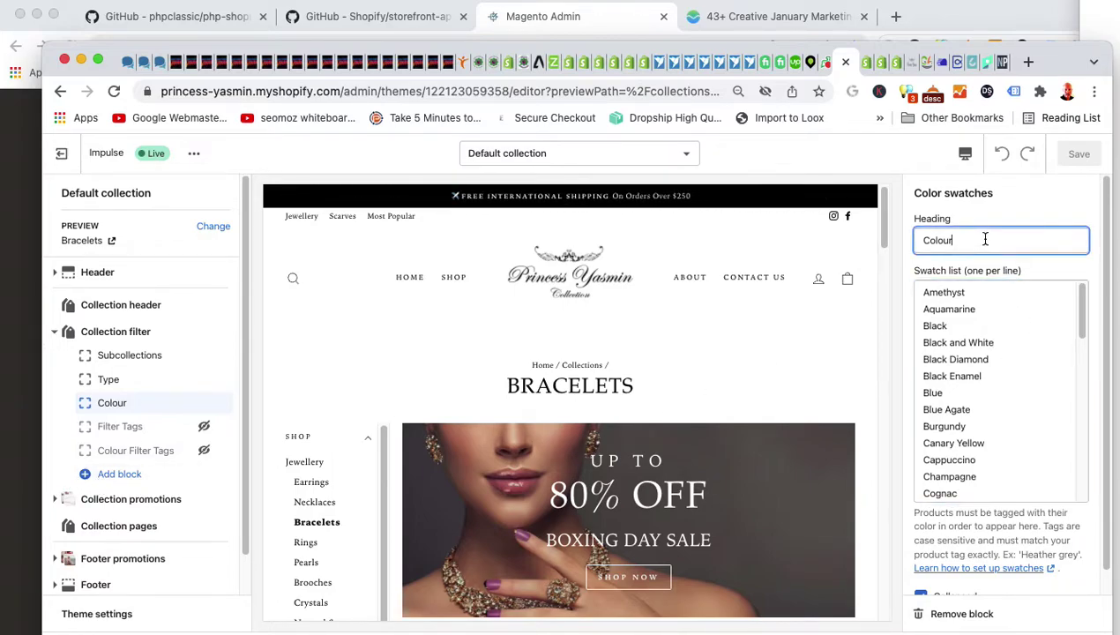
- Examine the Colour filter swatches in the sidebar of the storefront's Earrings collection
{"action": "left_click", "coordinate": [896, 62]}
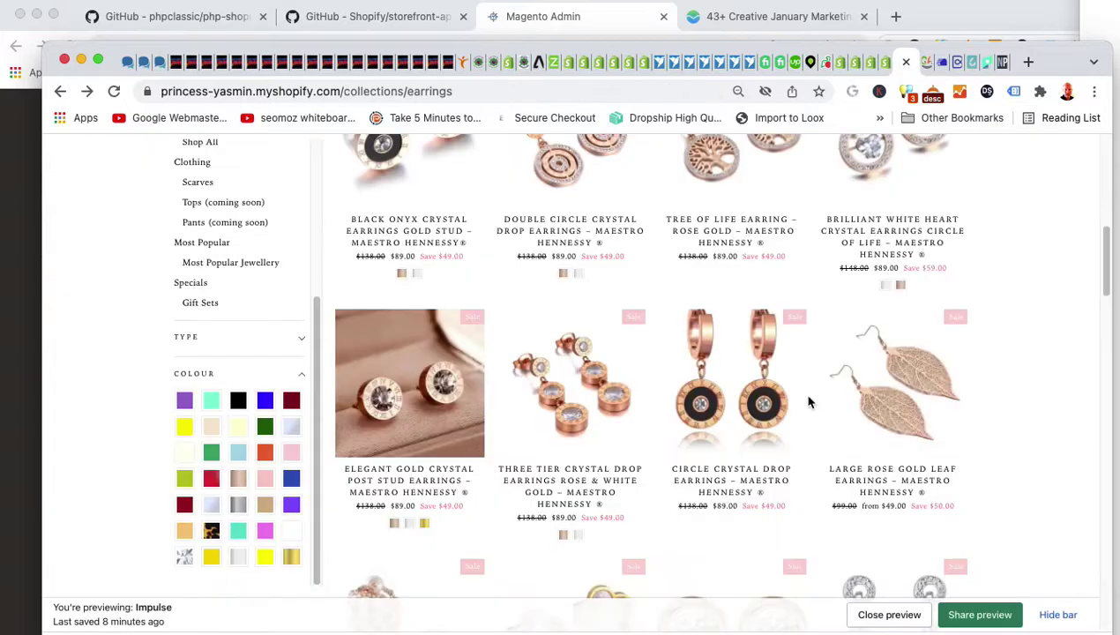
{"action": "left_click", "coordinate": [224, 373]}
{"action": "scroll", "coordinate": [205, 561], "scroll_direction": "down", "scroll_amount": 1}
{"action": "left_click", "coordinate": [205, 561]}
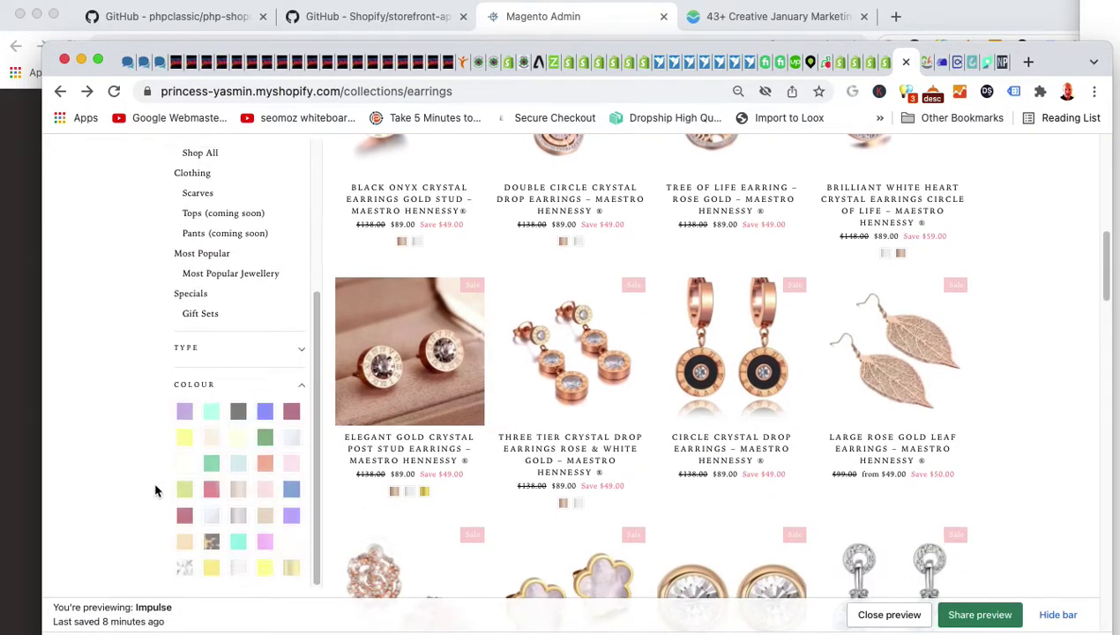
{"action": "scroll", "coordinate": [157, 481], "scroll_direction": "down", "scroll_amount": 3}
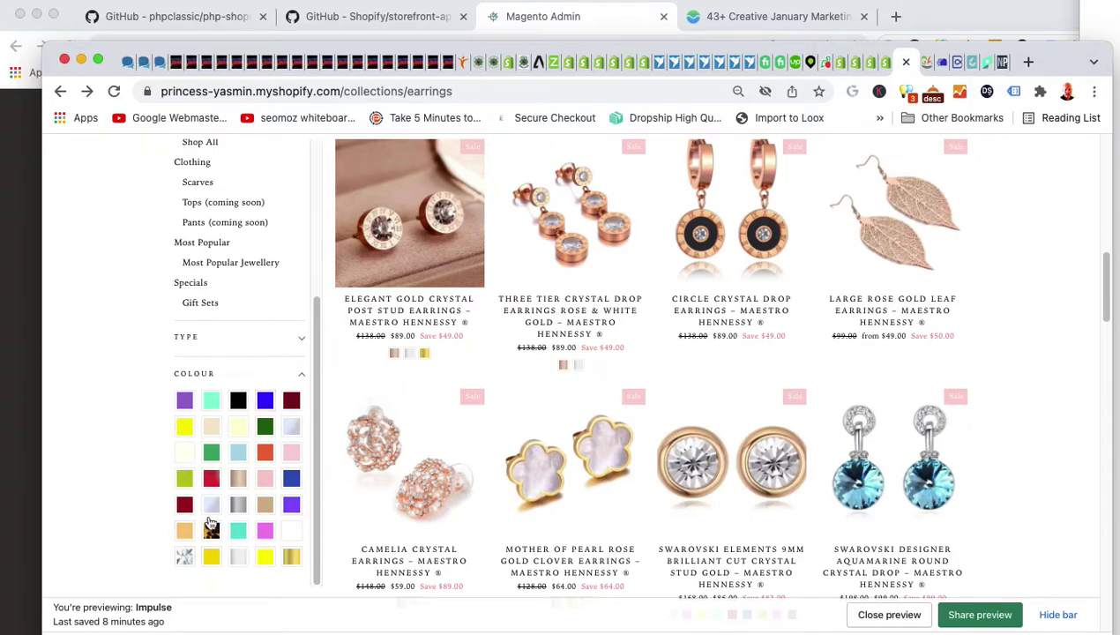
- Go back to the Colour block in the theme customizer and read further down its swatch list
{"action": "left_click", "coordinate": [879, 67]}
{"action": "left_click", "coordinate": [871, 67]}
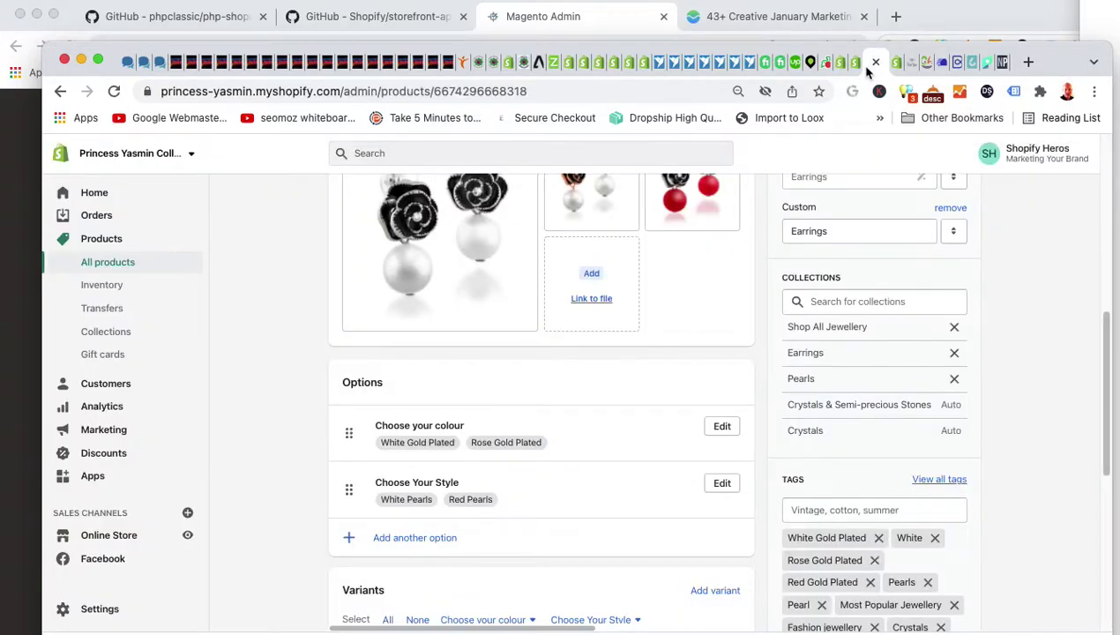
{"action": "left_click", "coordinate": [850, 67]}
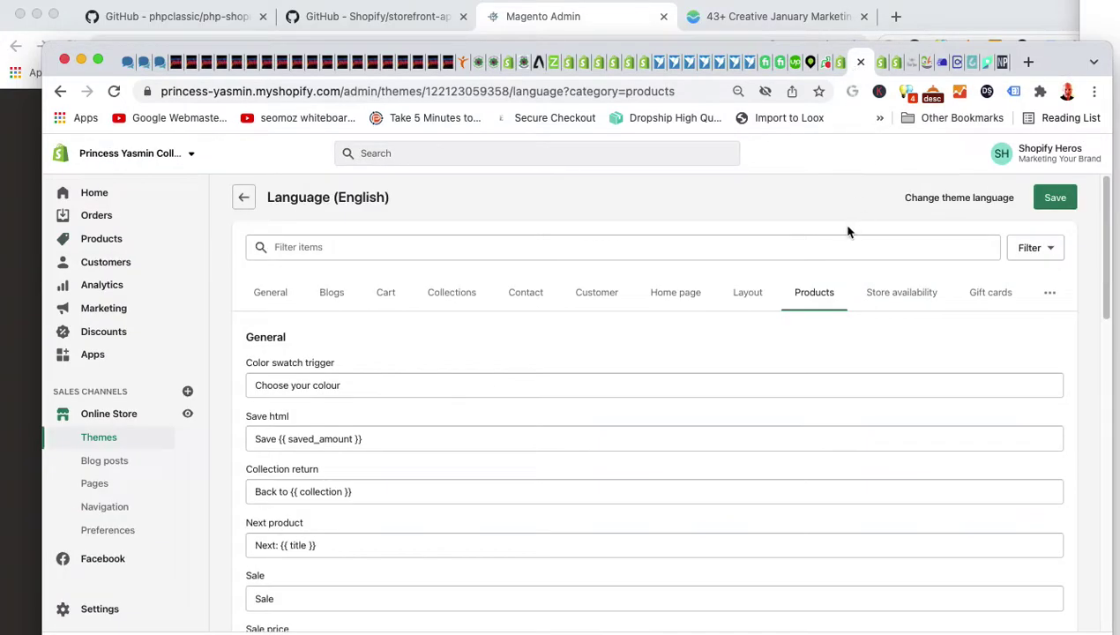
{"action": "left_click", "coordinate": [839, 64]}
{"action": "left_click", "coordinate": [945, 294]}
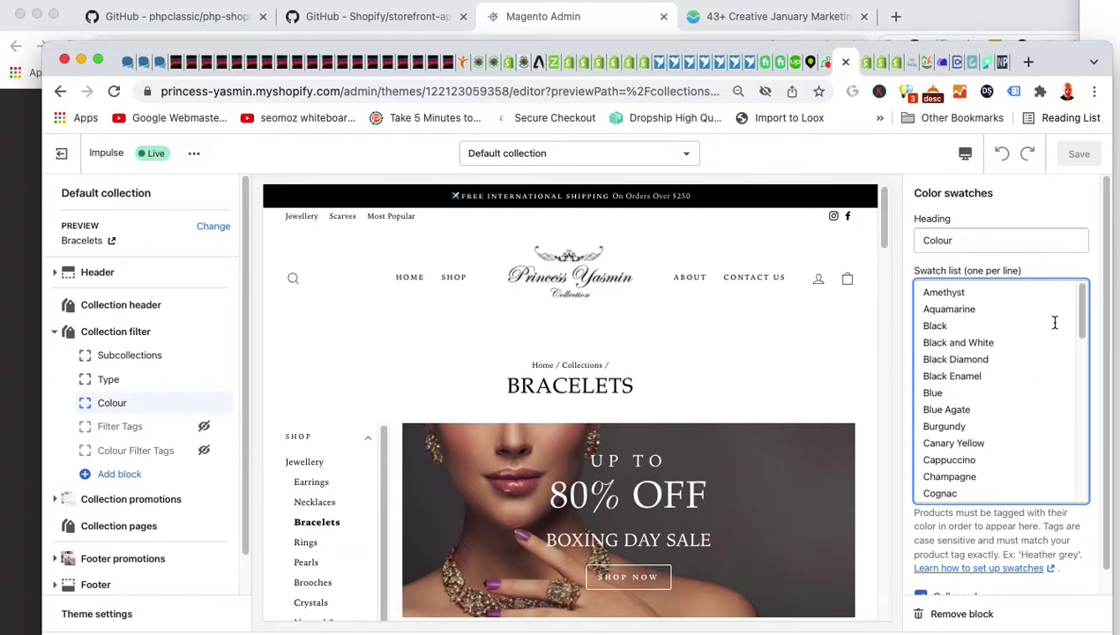
{"action": "left_click_drag", "start_coordinate": [1081, 315], "coordinate": [1080, 349]}
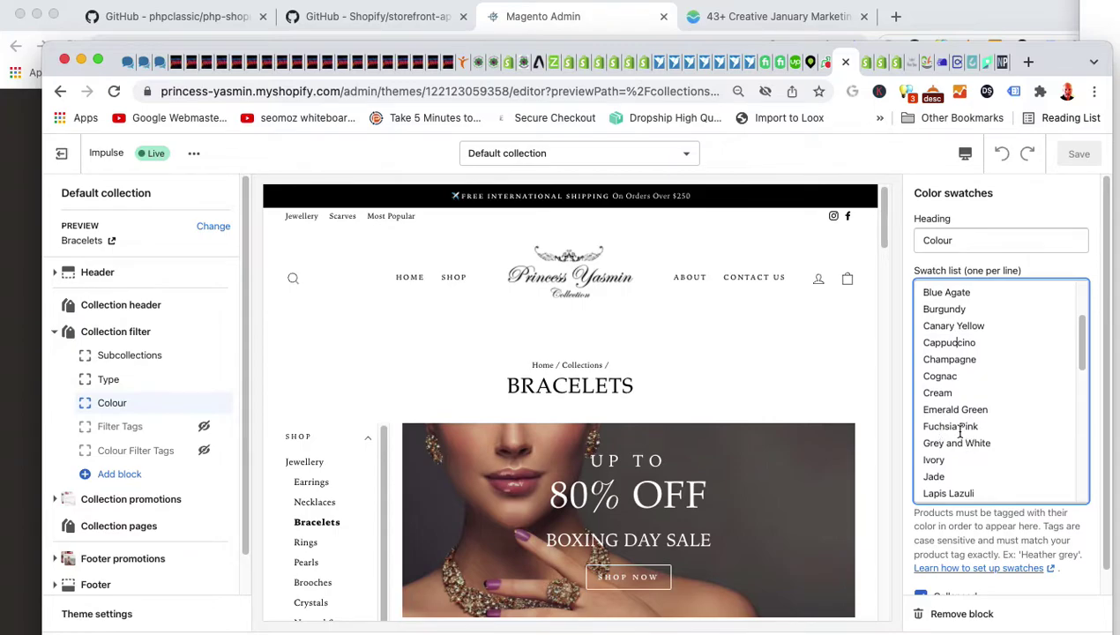
- Look through the colour swatch PNG file names in the Impulse theme's code assets, starting from amethyst.png
{"action": "left_click", "coordinate": [917, 62]}
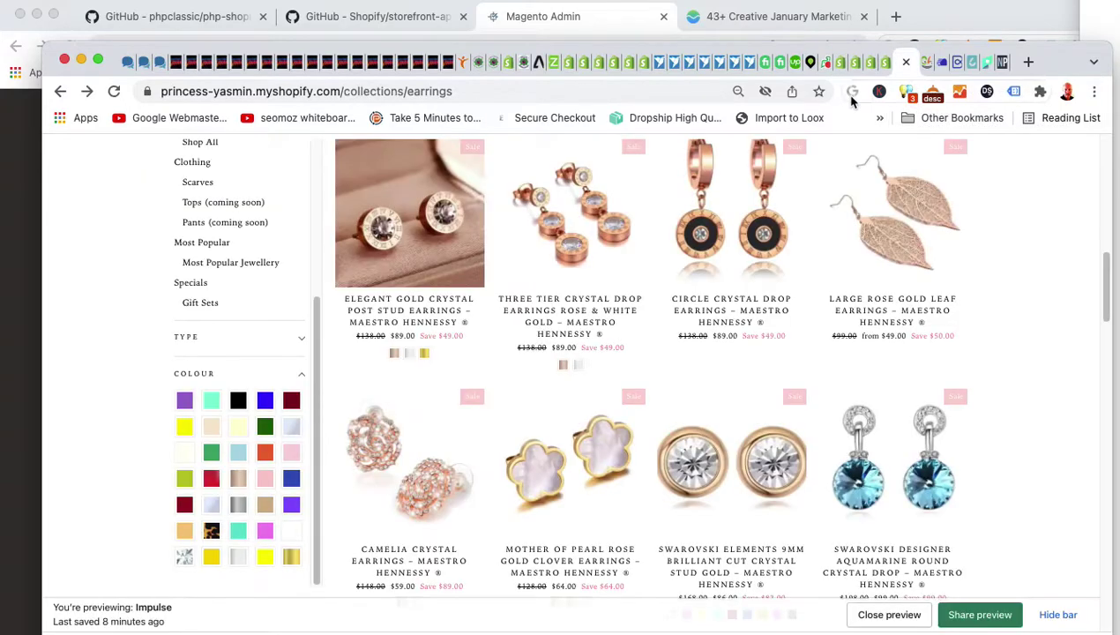
{"action": "left_click", "coordinate": [886, 61]}
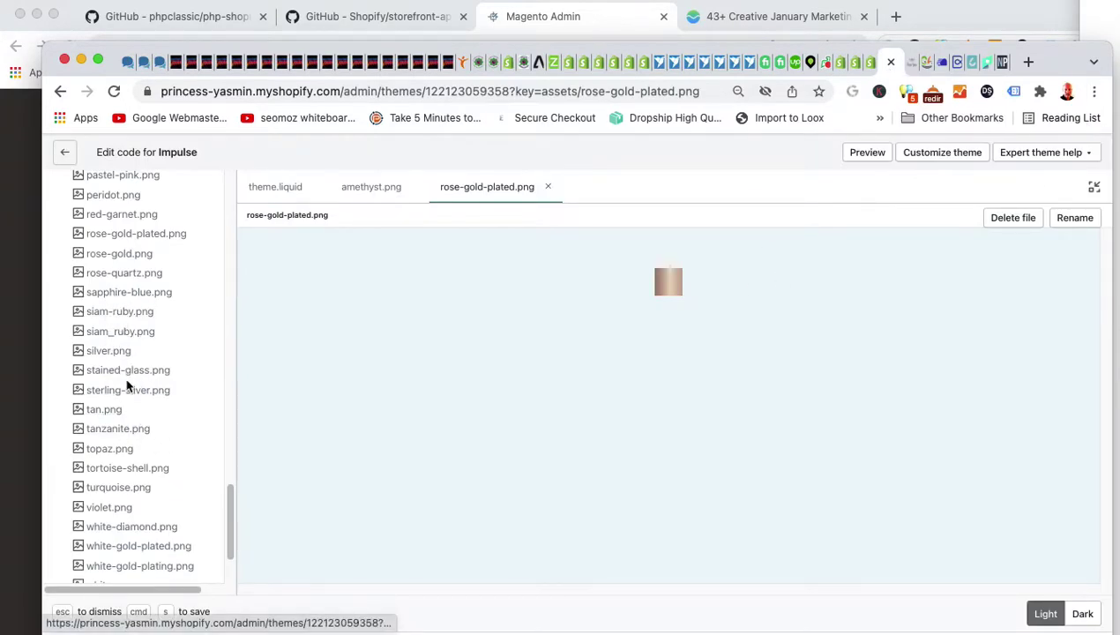
{"action": "scroll", "coordinate": [130, 384], "scroll_direction": "up", "scroll_amount": 5}
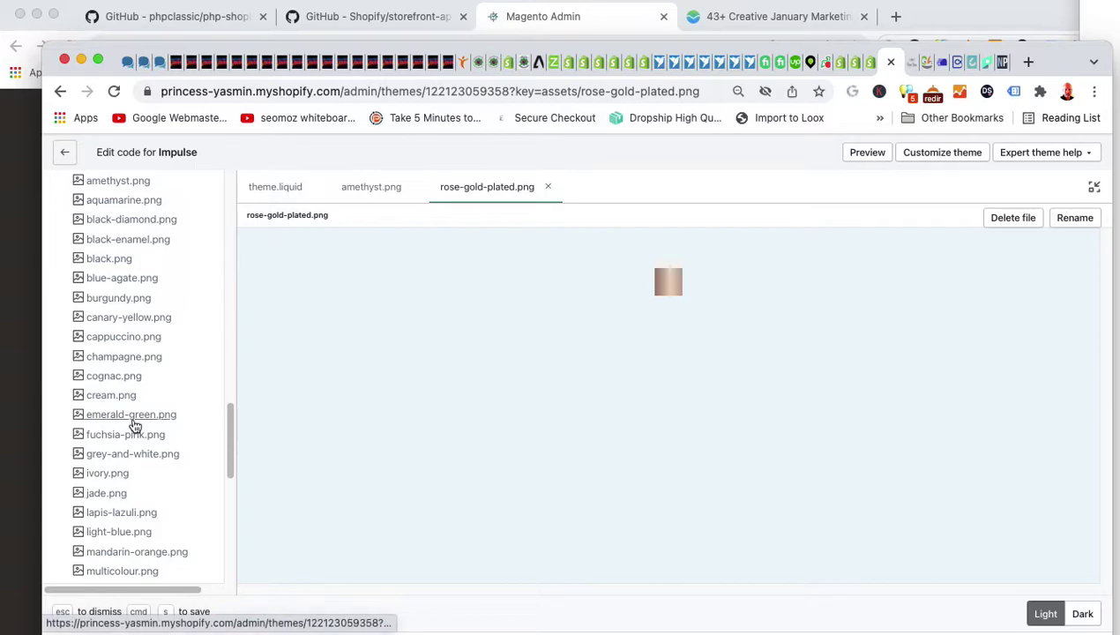
{"action": "scroll", "coordinate": [150, 466], "scroll_direction": "down", "scroll_amount": 1}
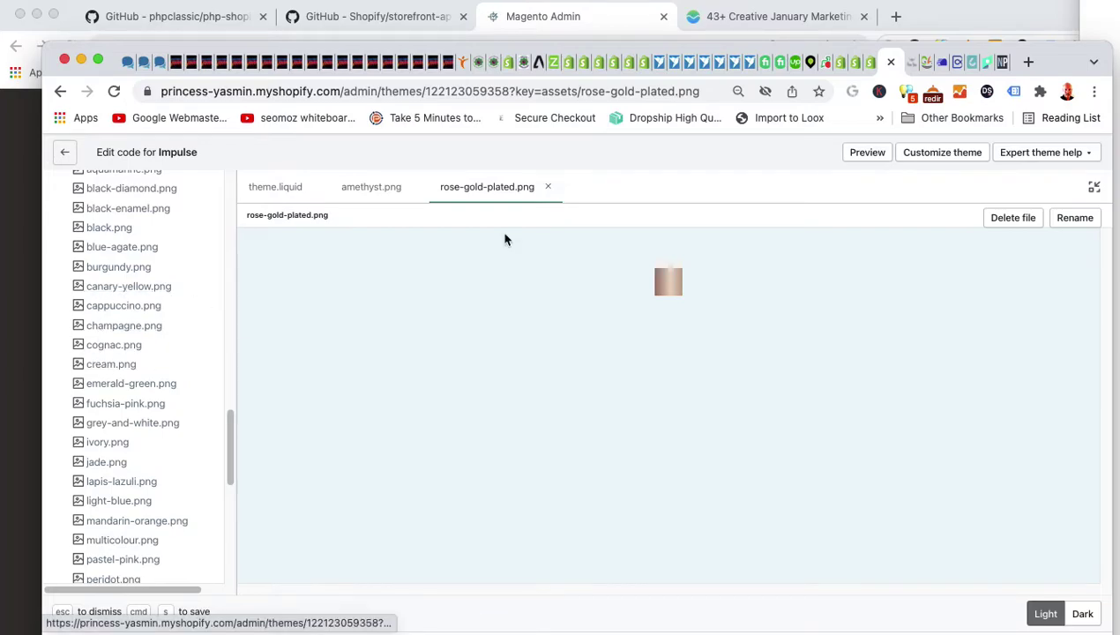
- Return to the collection filter's swatch list in the customizer and highlight the Canary Yellow entry
{"action": "left_click", "coordinate": [854, 68]}
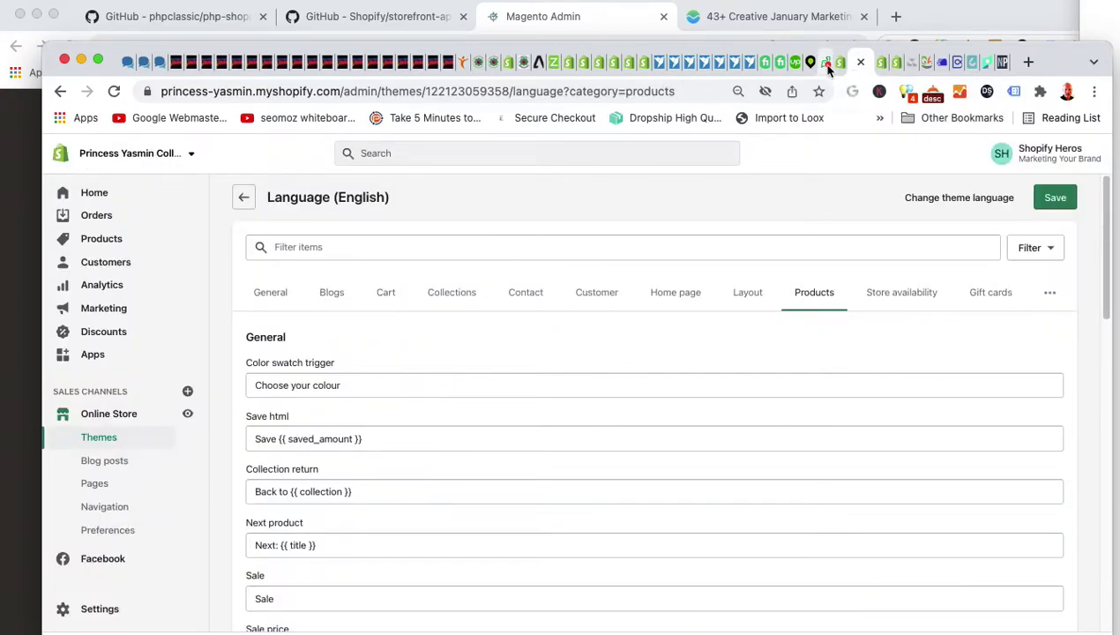
{"action": "left_click", "coordinate": [828, 62]}
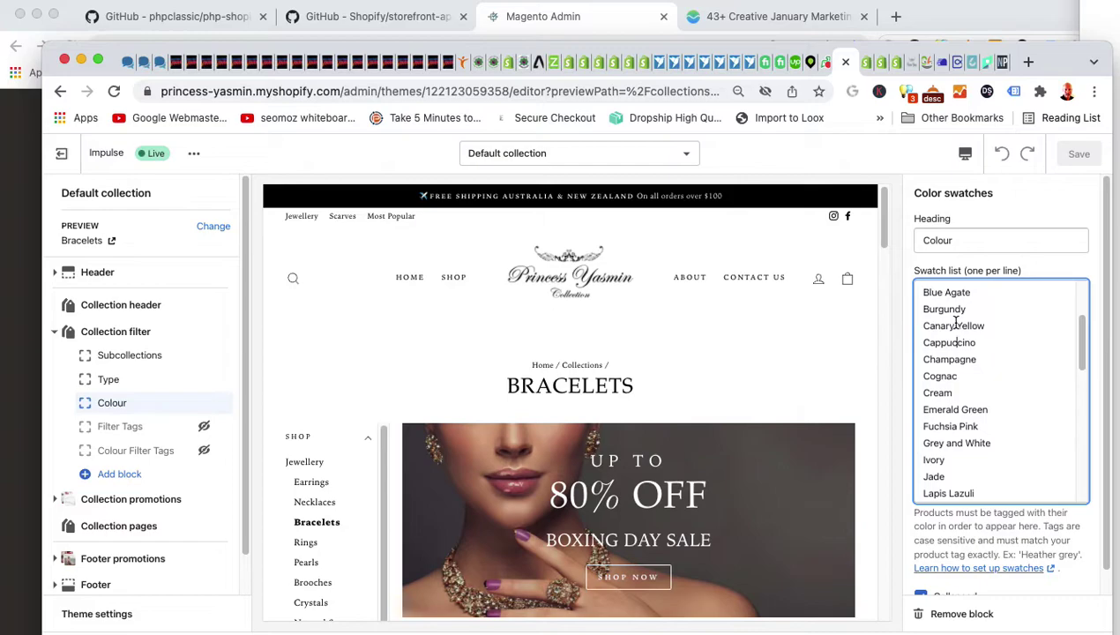
{"action": "scroll", "coordinate": [955, 322], "scroll_direction": "up", "scroll_amount": 3}
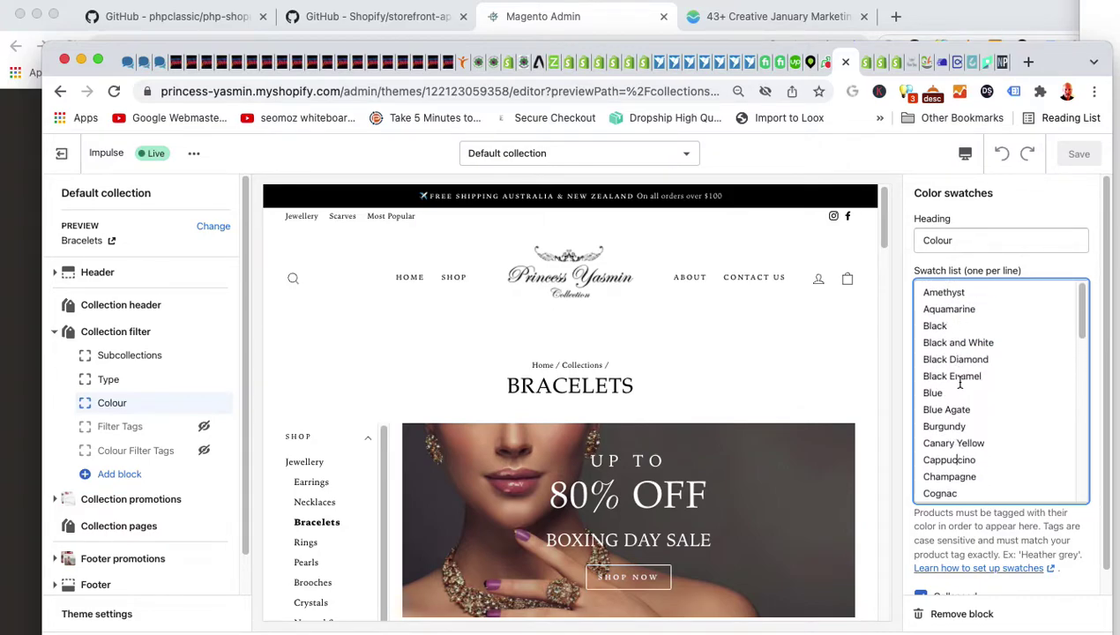
{"action": "scroll", "coordinate": [973, 439], "scroll_direction": "down", "scroll_amount": 1}
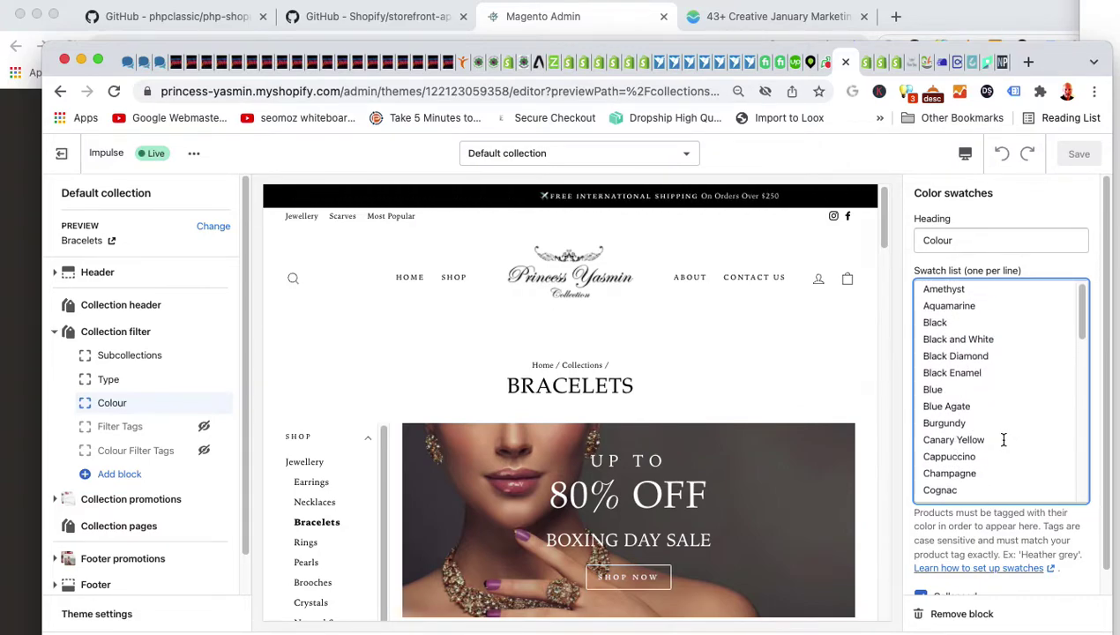
{"action": "left_click_drag", "start_coordinate": [1001, 440], "coordinate": [903, 441]}
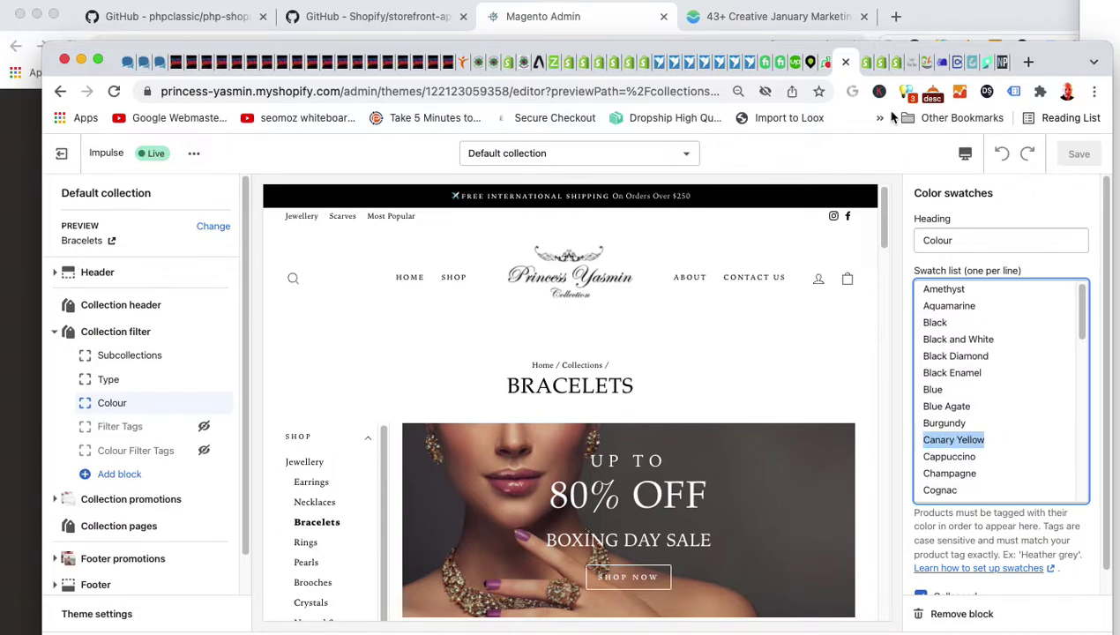
- Check the earrings product's tags and colour option values, and compare them with the storefront's Colour filter swatches
{"action": "left_click", "coordinate": [860, 62]}
{"action": "left_click", "coordinate": [875, 61]}
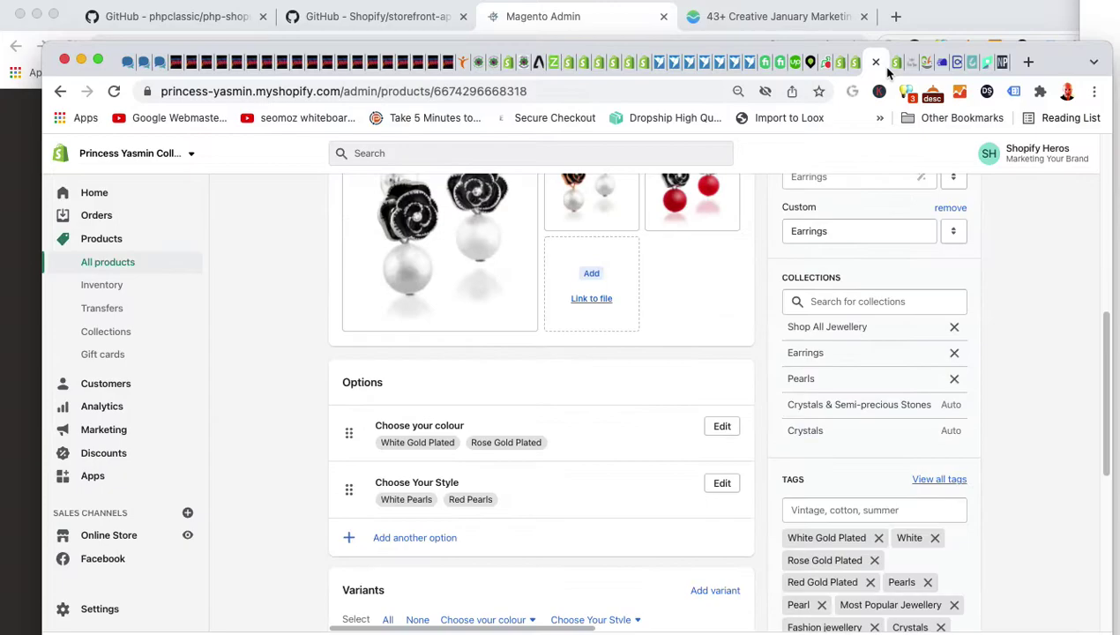
{"action": "left_click", "coordinate": [856, 510]}
{"action": "left_click", "coordinate": [566, 441]}
{"action": "left_click", "coordinate": [898, 62]}
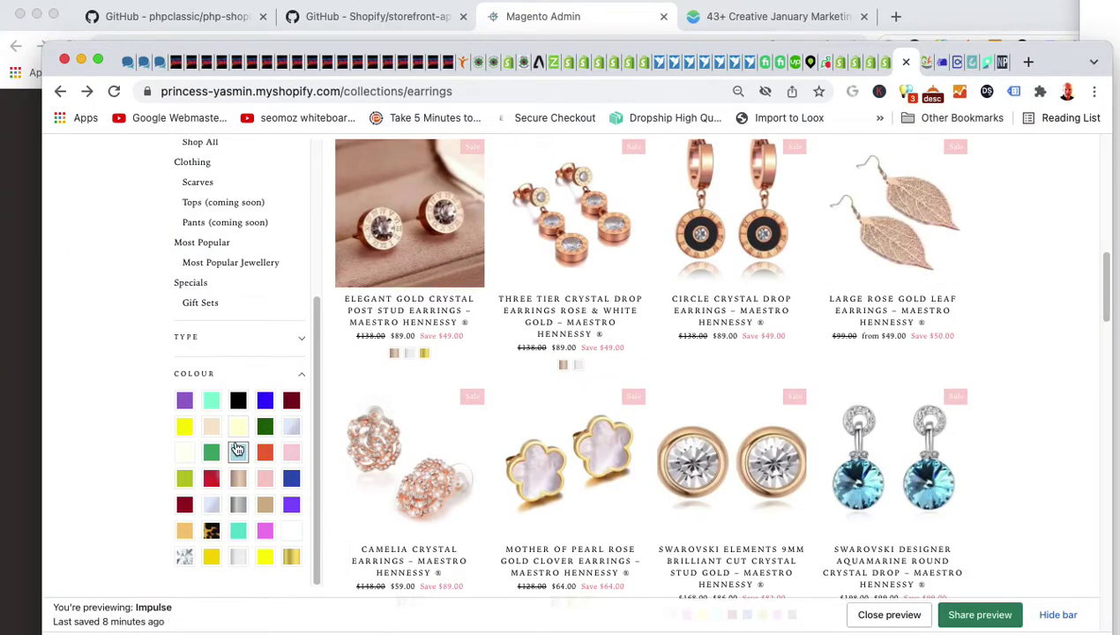
- Filter the storefront's earrings collection by the Light Blue swatch, and clear that filter to return to the full Colour swatch list
{"action": "left_click", "coordinate": [237, 450]}
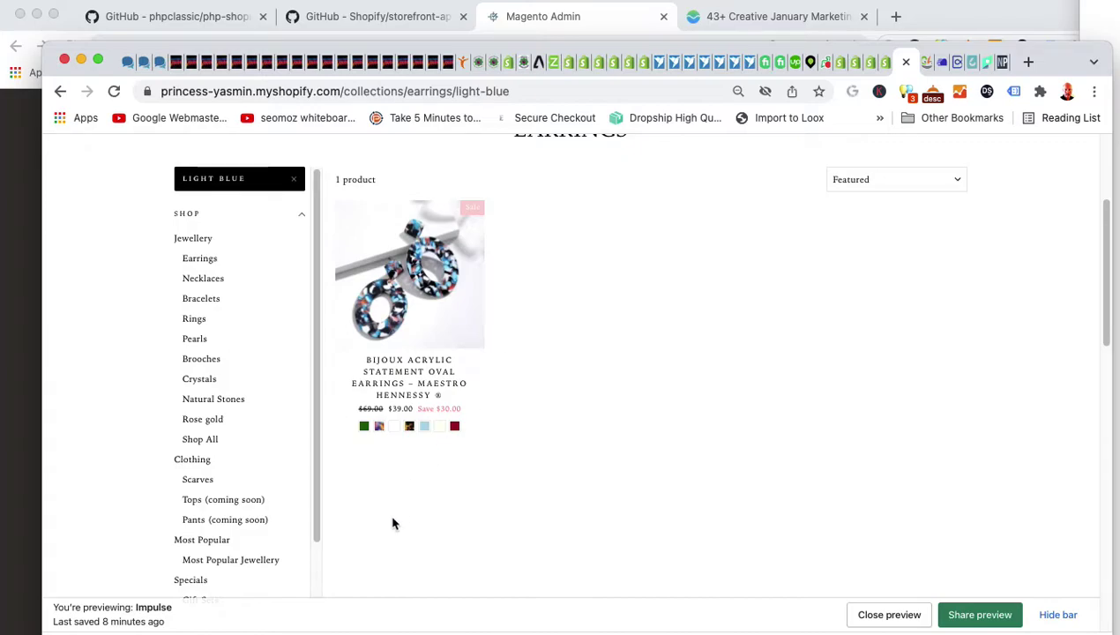
{"action": "scroll", "coordinate": [216, 423], "scroll_direction": "down", "scroll_amount": 1}
{"action": "scroll", "coordinate": [222, 370], "scroll_direction": "up", "scroll_amount": 1}
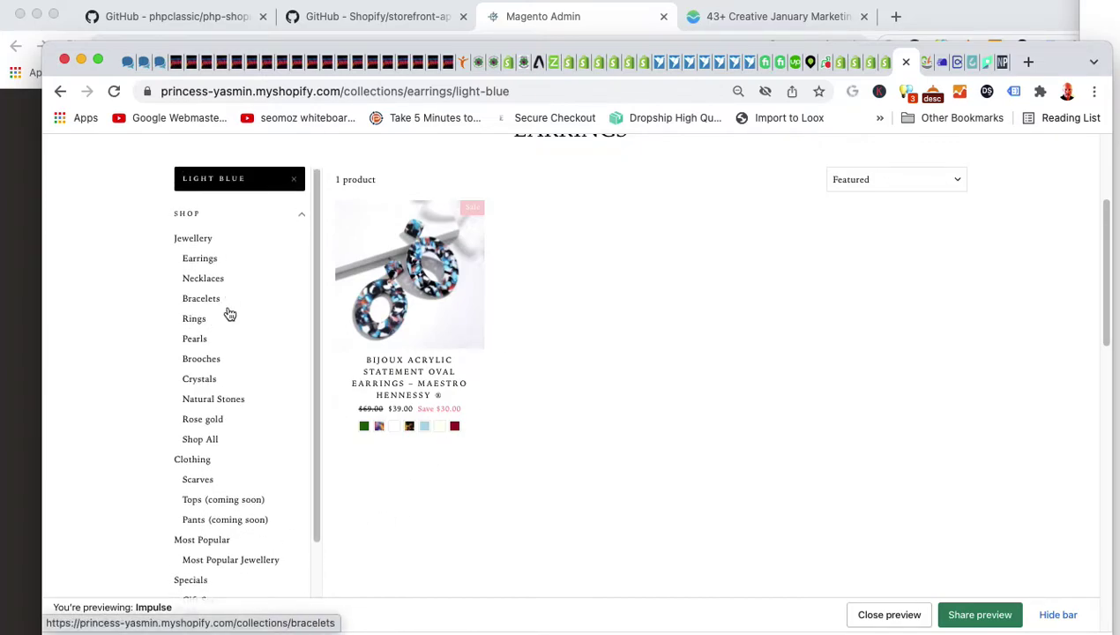
{"action": "left_click", "coordinate": [292, 182]}
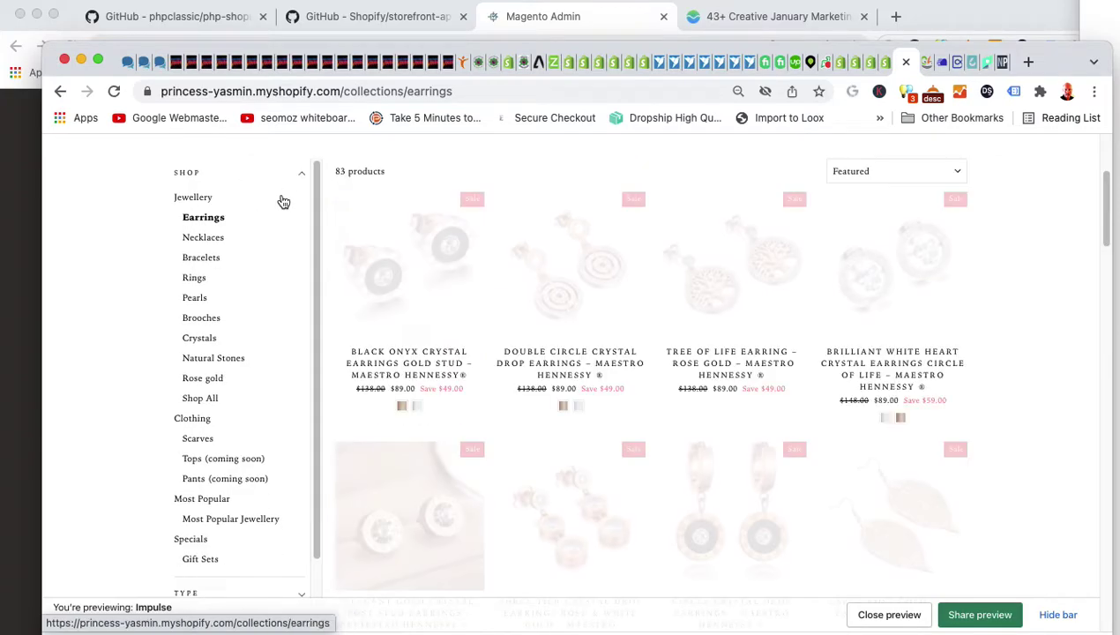
{"action": "scroll", "coordinate": [247, 529], "scroll_direction": "down", "scroll_amount": 2}
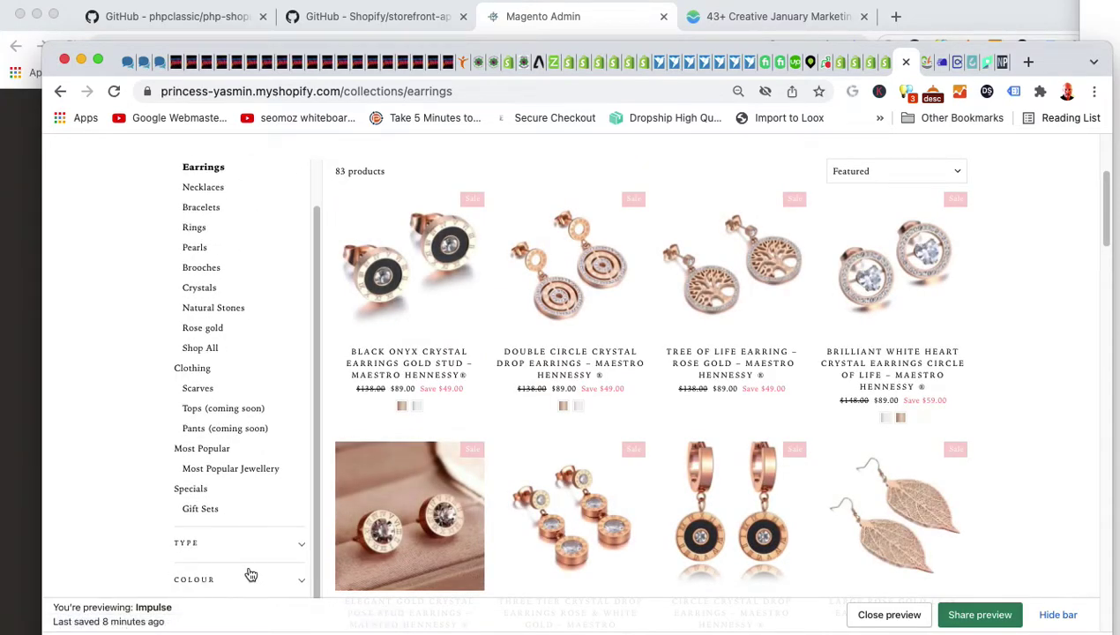
{"action": "scroll", "coordinate": [243, 521], "scroll_direction": "down", "scroll_amount": 5}
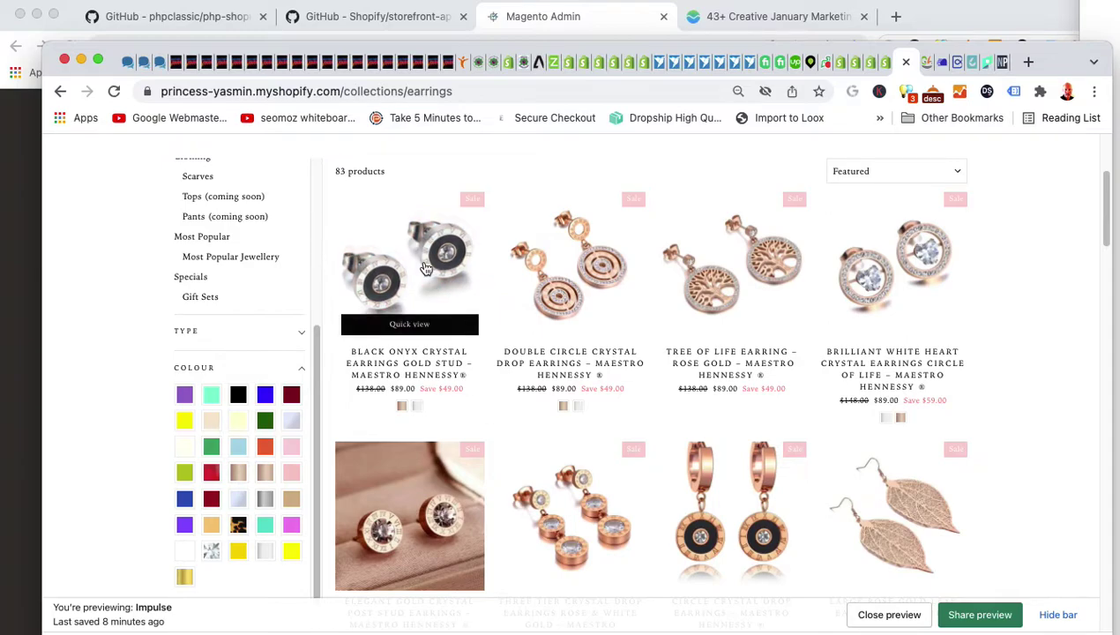
- Open the Black Onyx Crystal Earrings product page and switch its colour to White Gold Plated and back to Rose Gold Plated
{"action": "left_click", "coordinate": [425, 372]}
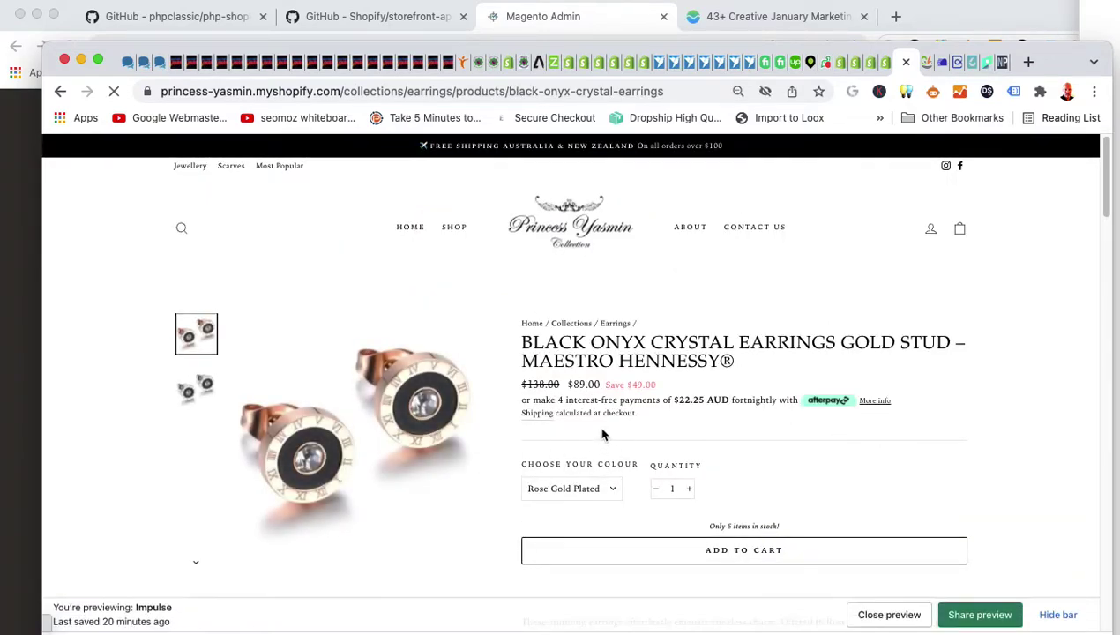
{"action": "scroll", "coordinate": [600, 432], "scroll_direction": "down", "scroll_amount": 1}
{"action": "left_click", "coordinate": [582, 464]}
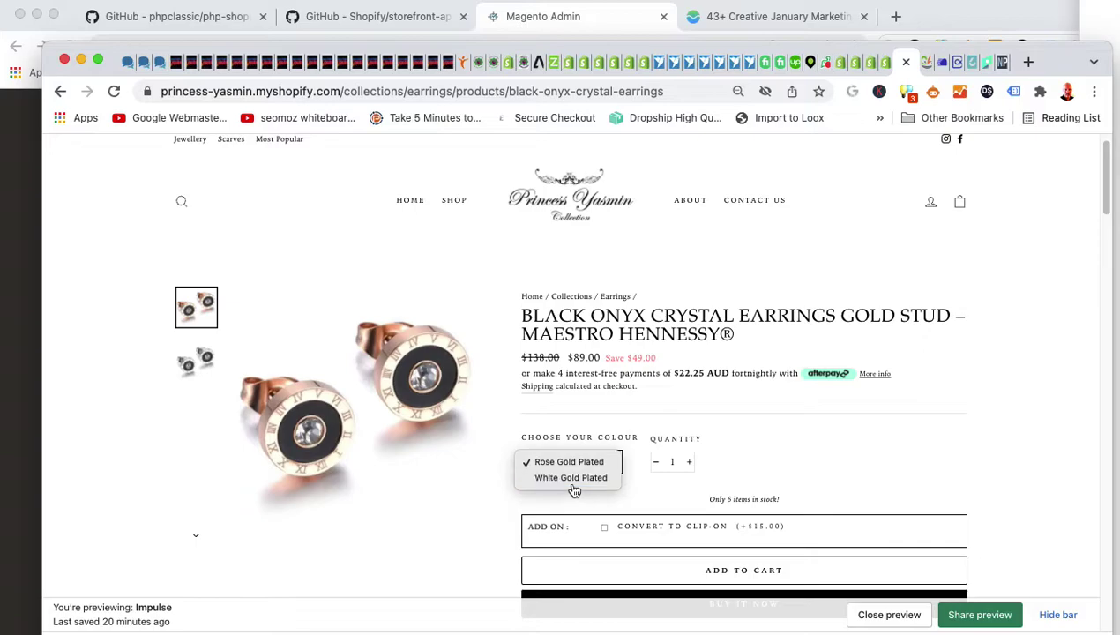
{"action": "left_click", "coordinate": [570, 478]}
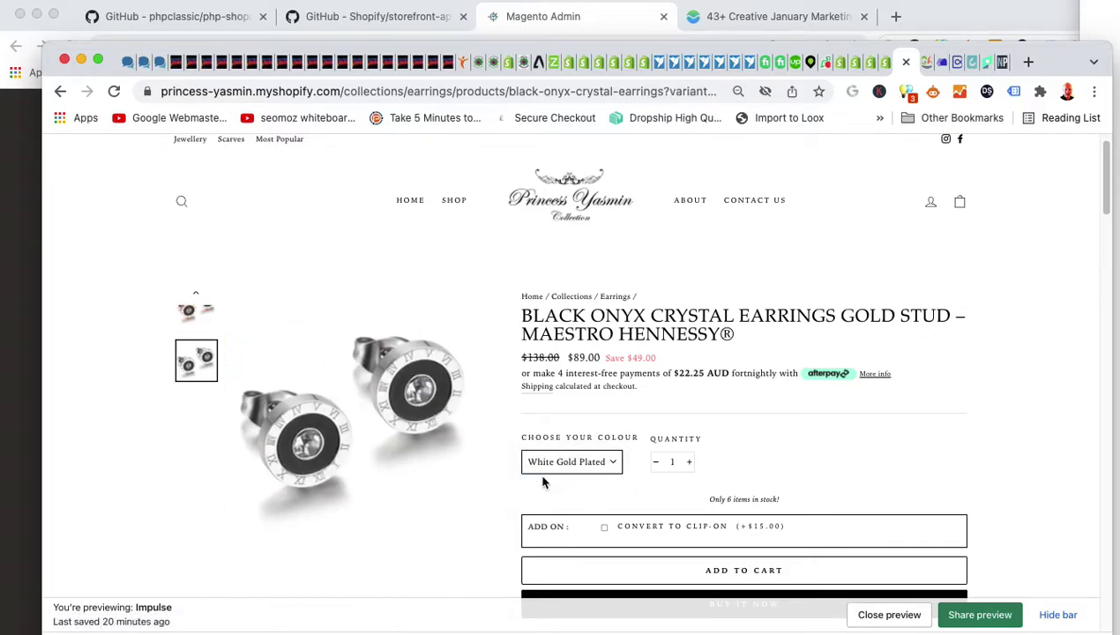
{"action": "left_click", "coordinate": [584, 463]}
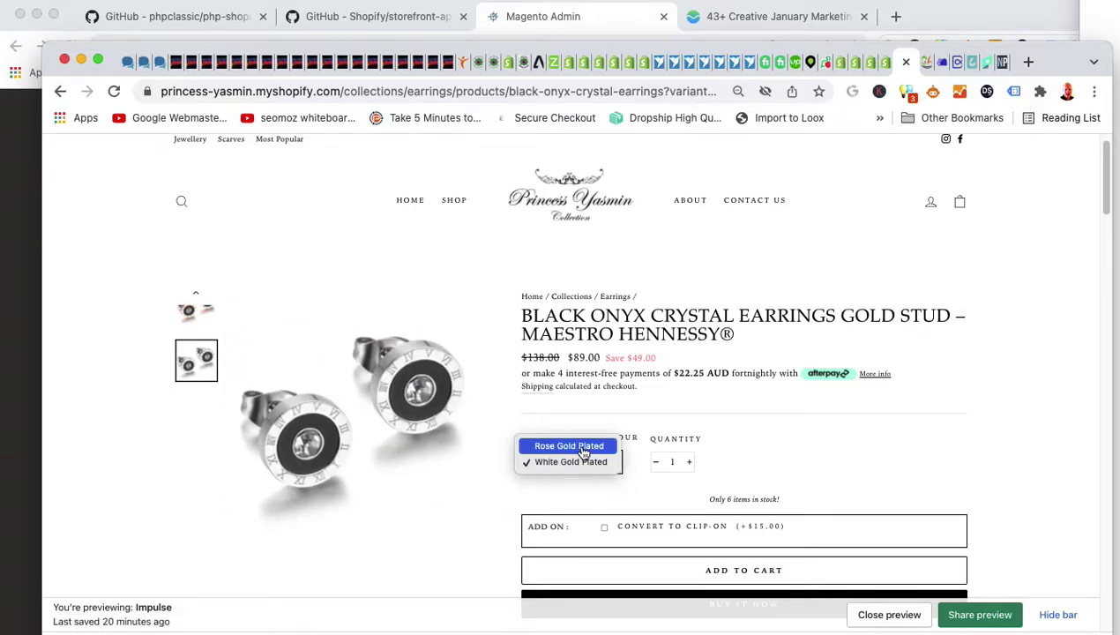
{"action": "left_click", "coordinate": [586, 443]}
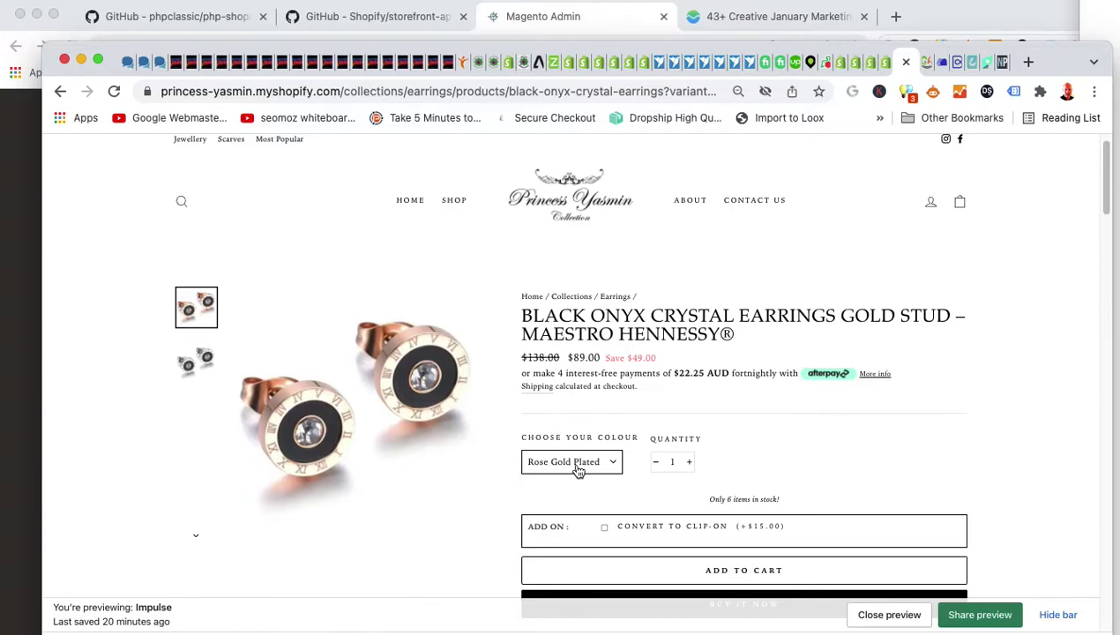
- Locate rose-gold-plated.png in the Impulse theme's code assets and compare it with the earrings product's colour options in the admin
{"action": "left_click", "coordinate": [884, 64]}
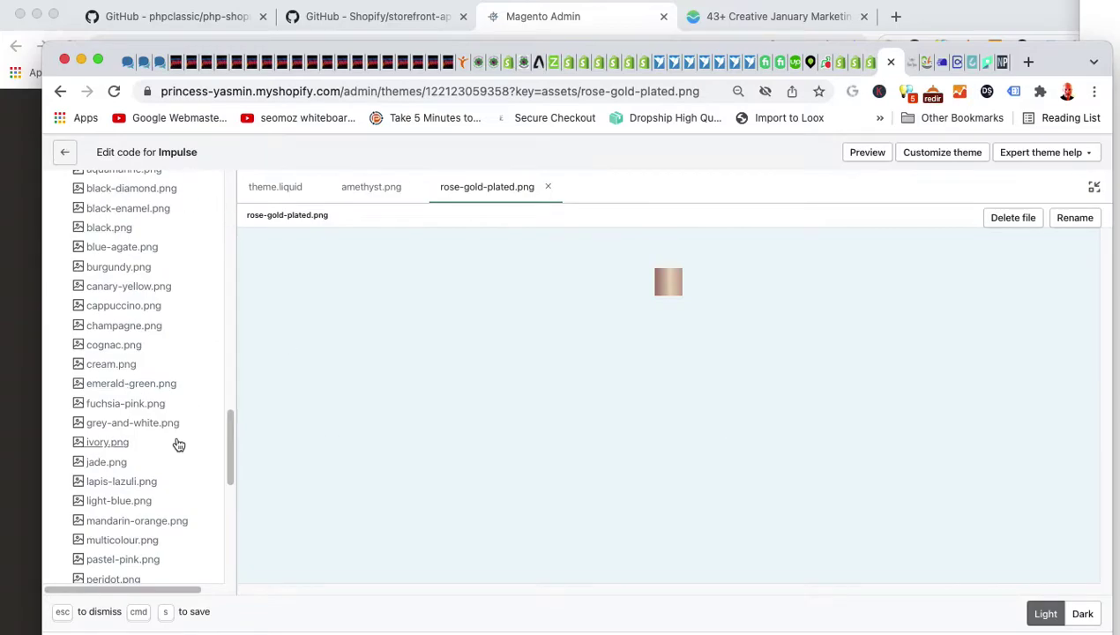
{"action": "scroll", "coordinate": [174, 437], "scroll_direction": "down", "scroll_amount": 10}
{"action": "scroll", "coordinate": [120, 326], "scroll_direction": "up", "scroll_amount": 4}
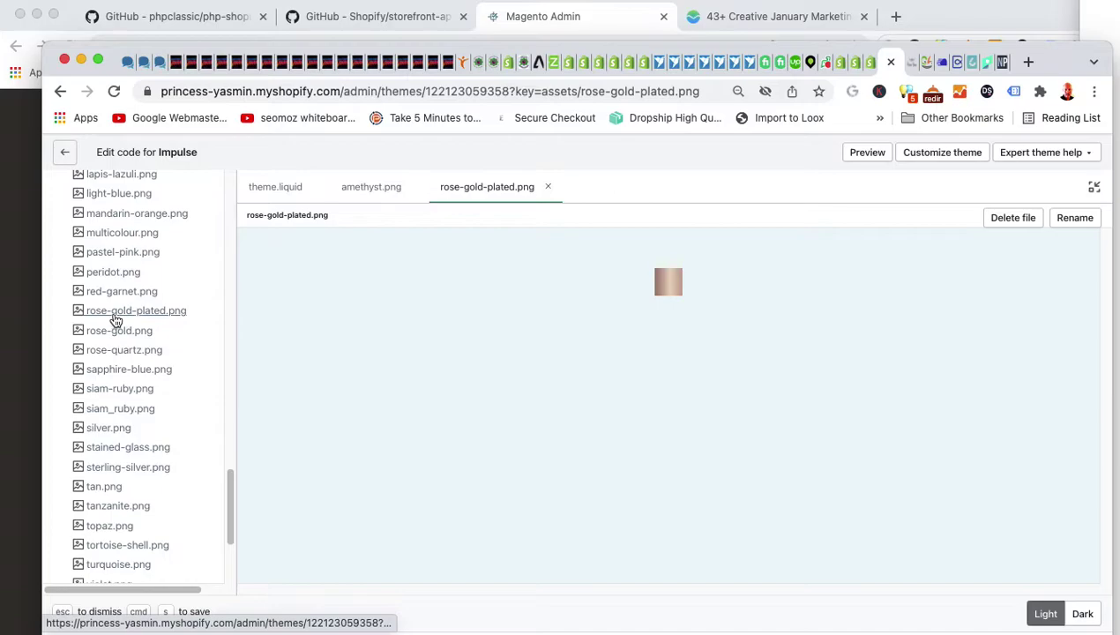
{"action": "left_click", "coordinate": [872, 67]}
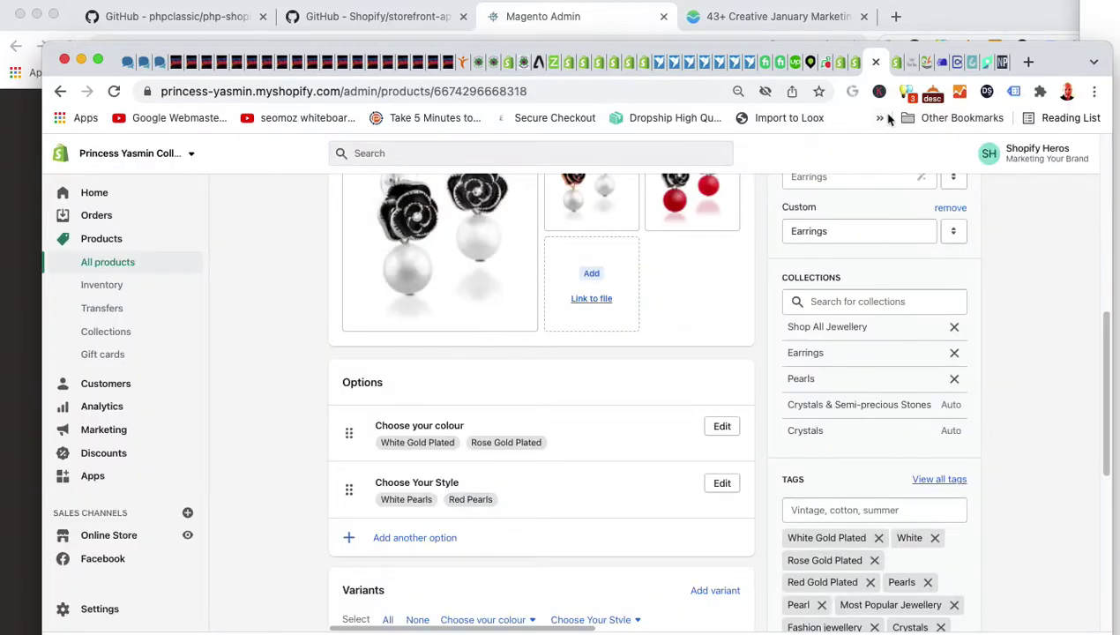
- Go back from the storefront product page to the earrings collection and view the Colour filter's swatches
{"action": "left_click", "coordinate": [909, 63]}
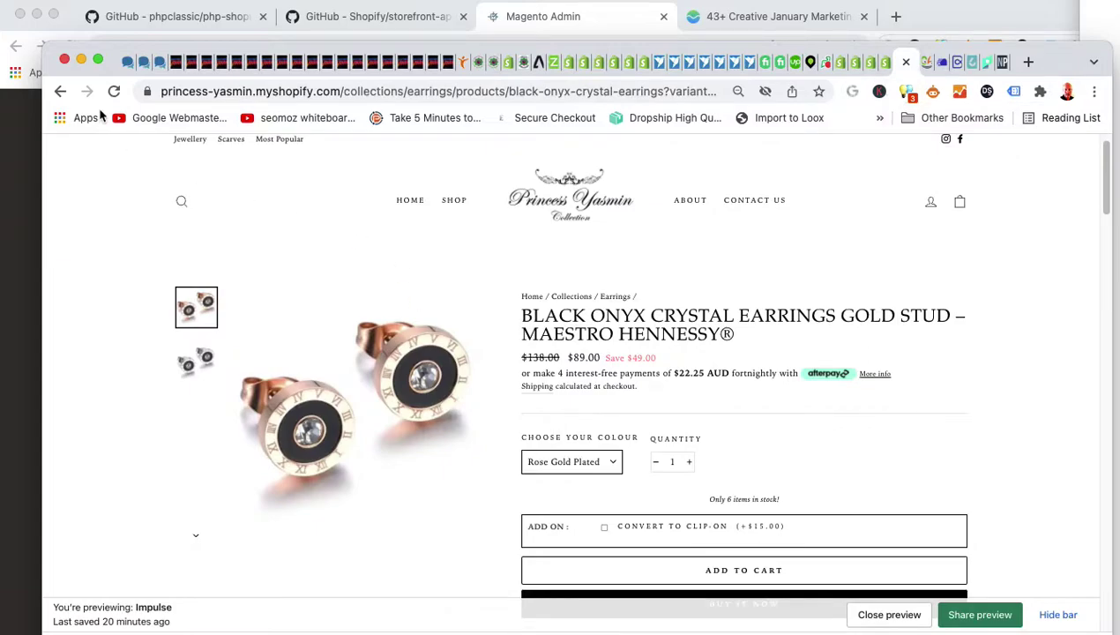
{"action": "left_click", "coordinate": [60, 91]}
{"action": "scroll", "coordinate": [218, 529], "scroll_direction": "down", "scroll_amount": 2}
{"action": "scroll", "coordinate": [165, 492], "scroll_direction": "down", "scroll_amount": 4}
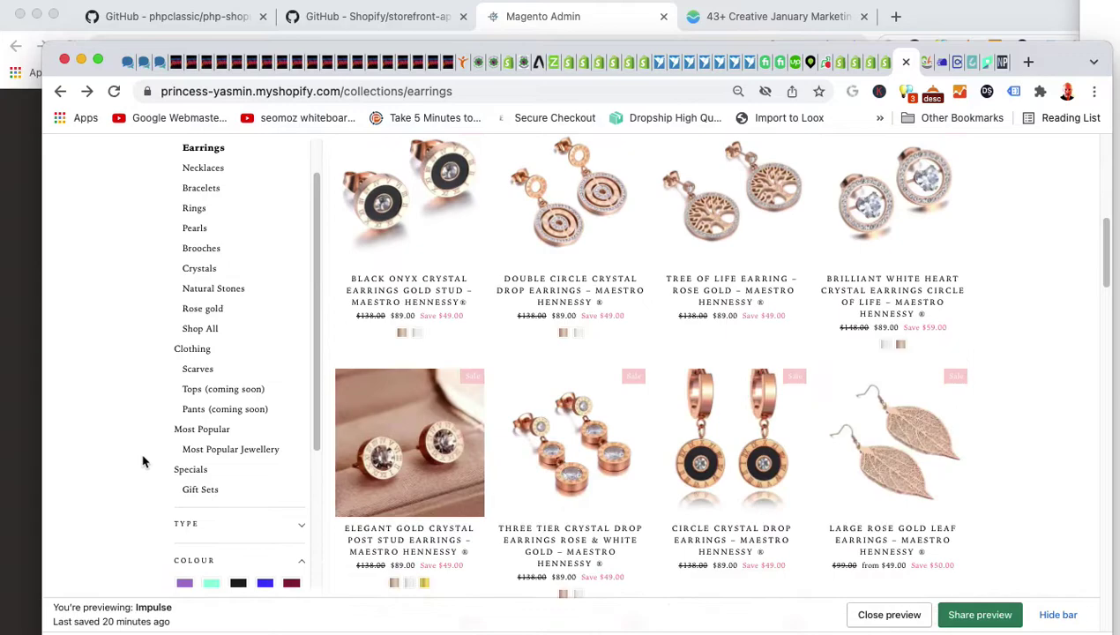
{"action": "scroll", "coordinate": [282, 539], "scroll_direction": "down", "scroll_amount": 3}
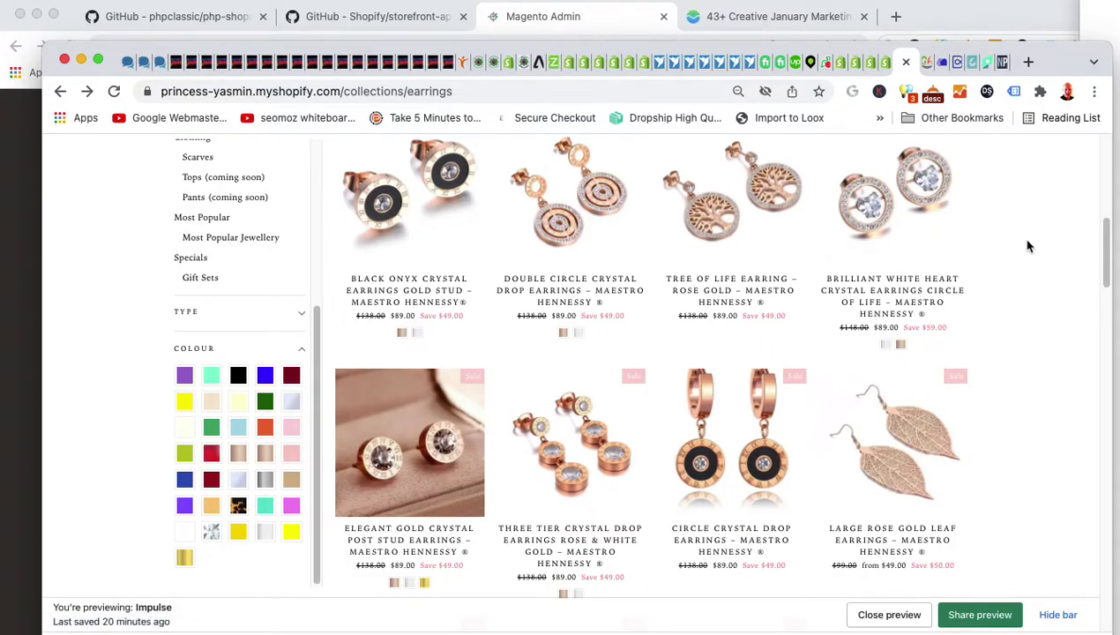
- Return to the earrings product in the admin and highlight its "Choose your colour" option name
{"action": "left_click", "coordinate": [886, 63]}
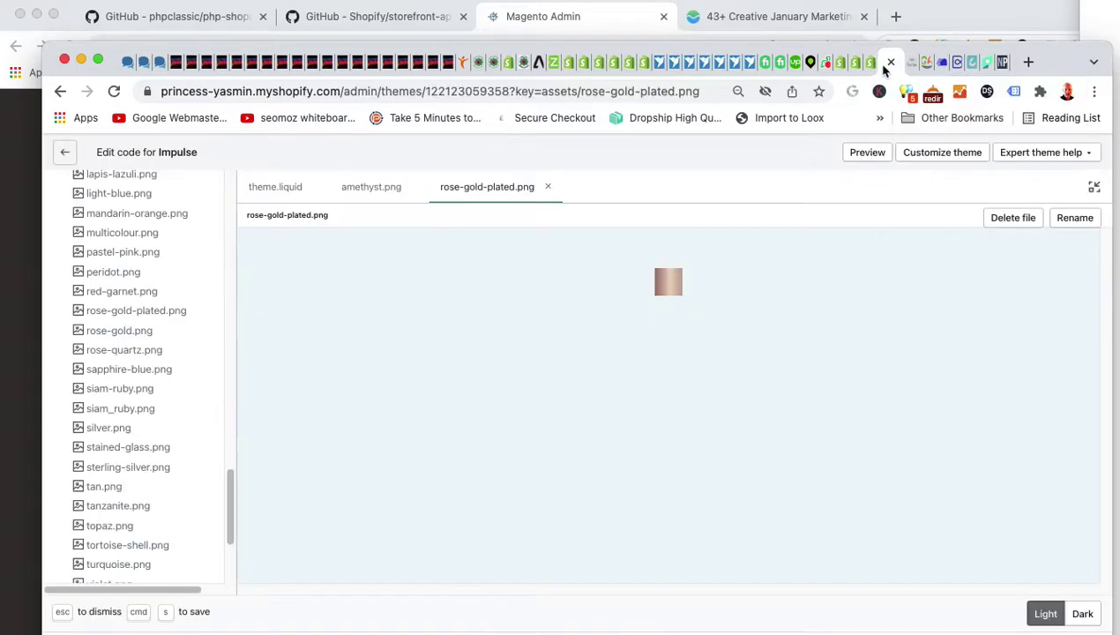
{"action": "left_click", "coordinate": [869, 63]}
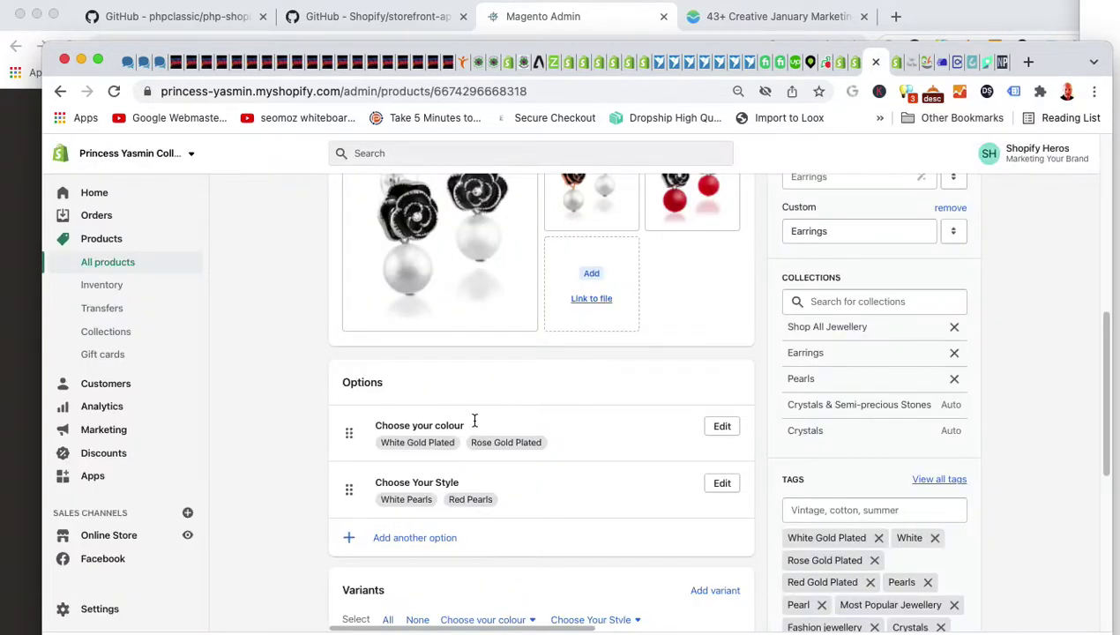
{"action": "left_click_drag", "start_coordinate": [478, 428], "coordinate": [373, 425]}
{"action": "left_click", "coordinate": [299, 424]}
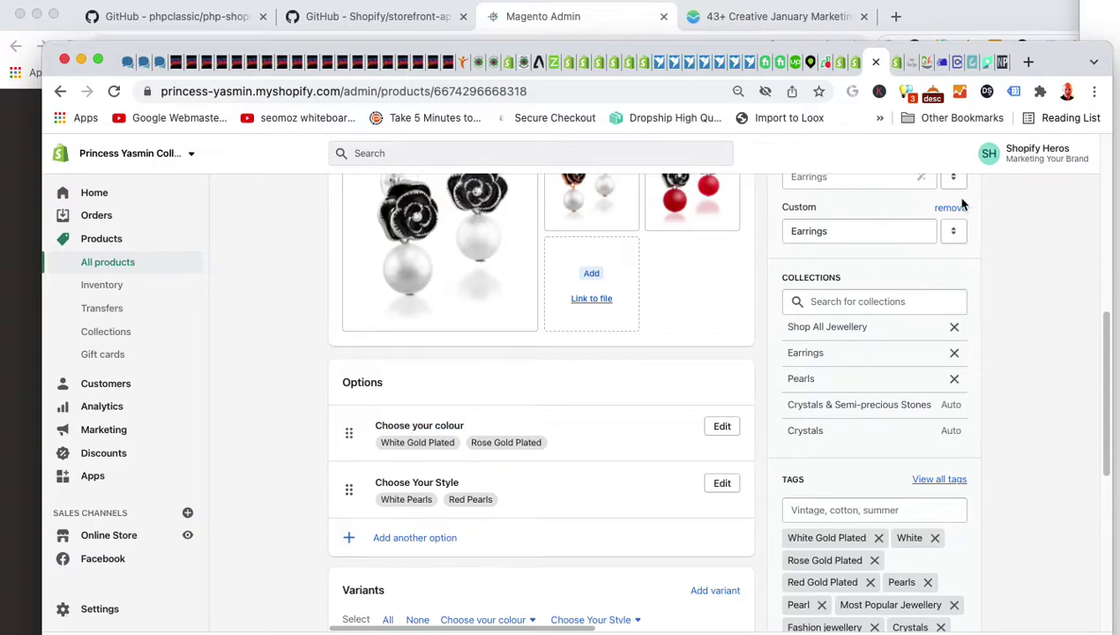